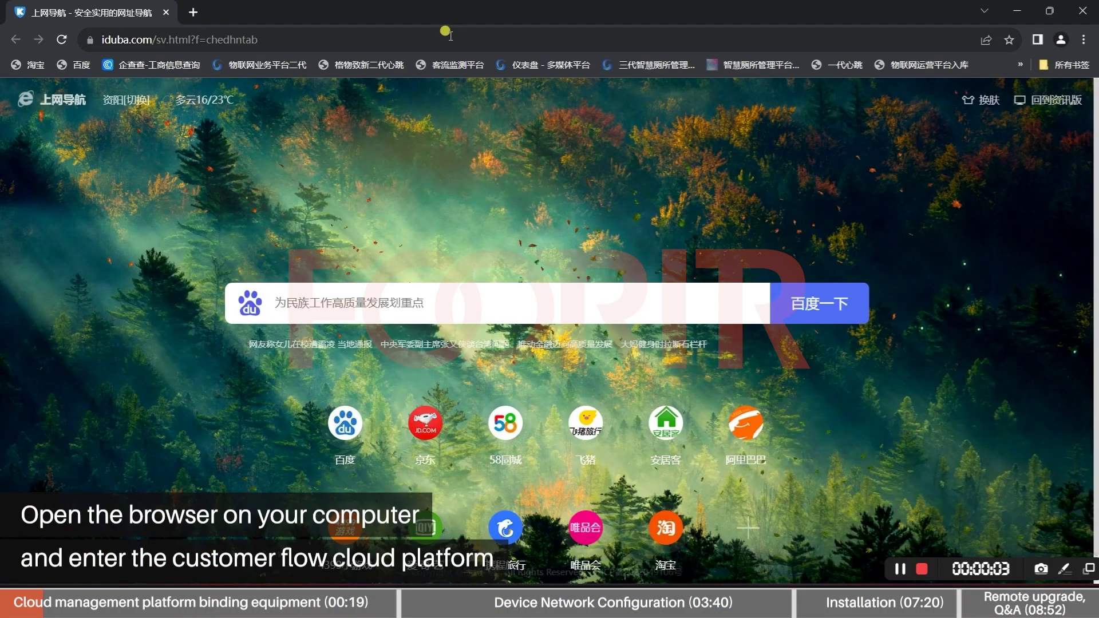
Load vf.foorir.com in Chrome to reach the platform's login page
click(450, 35)
text(vf)
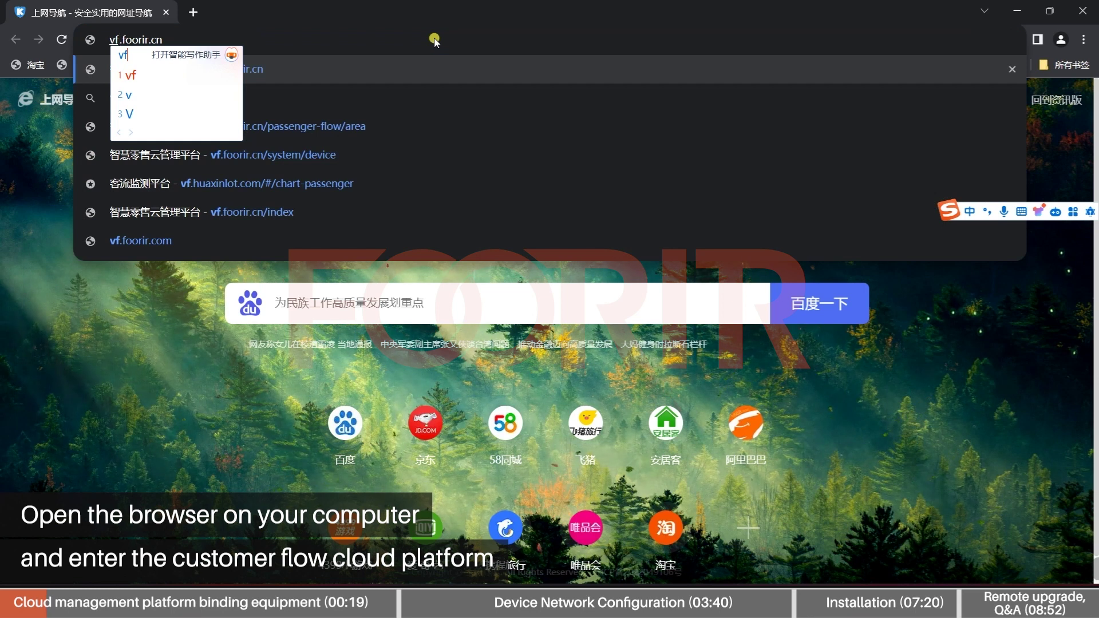
text(.foorir)
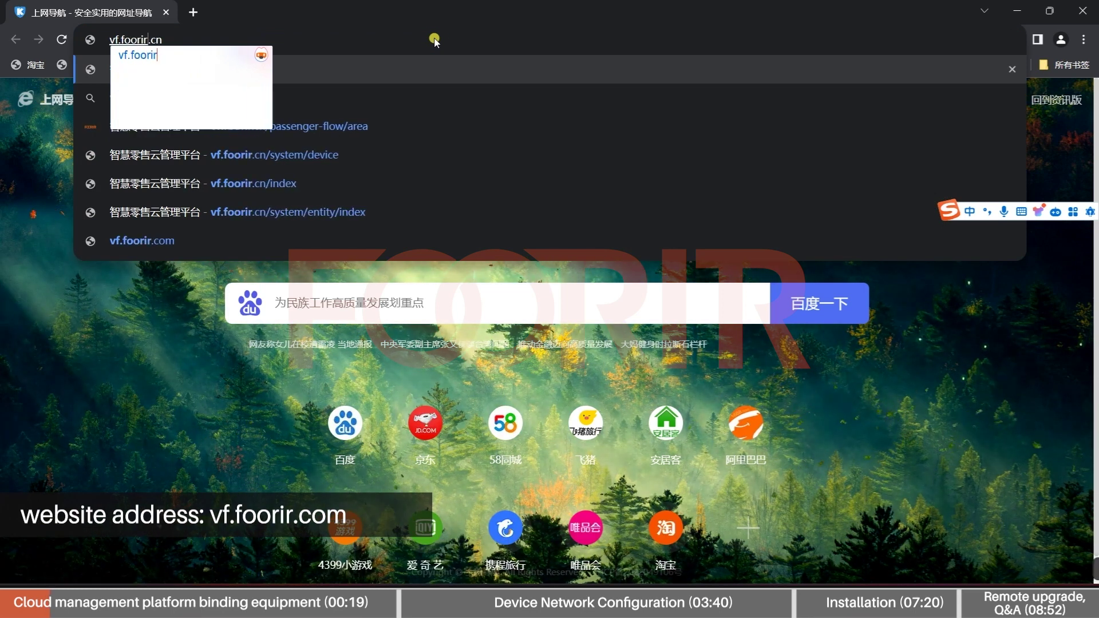
text(.com)
key(Return)
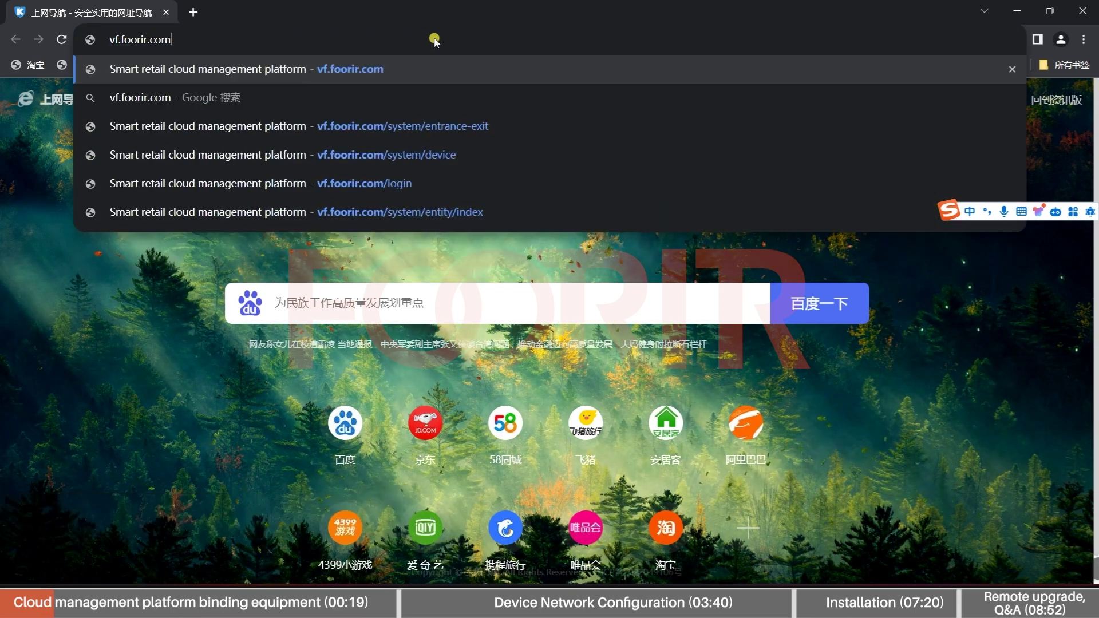
key(Return)
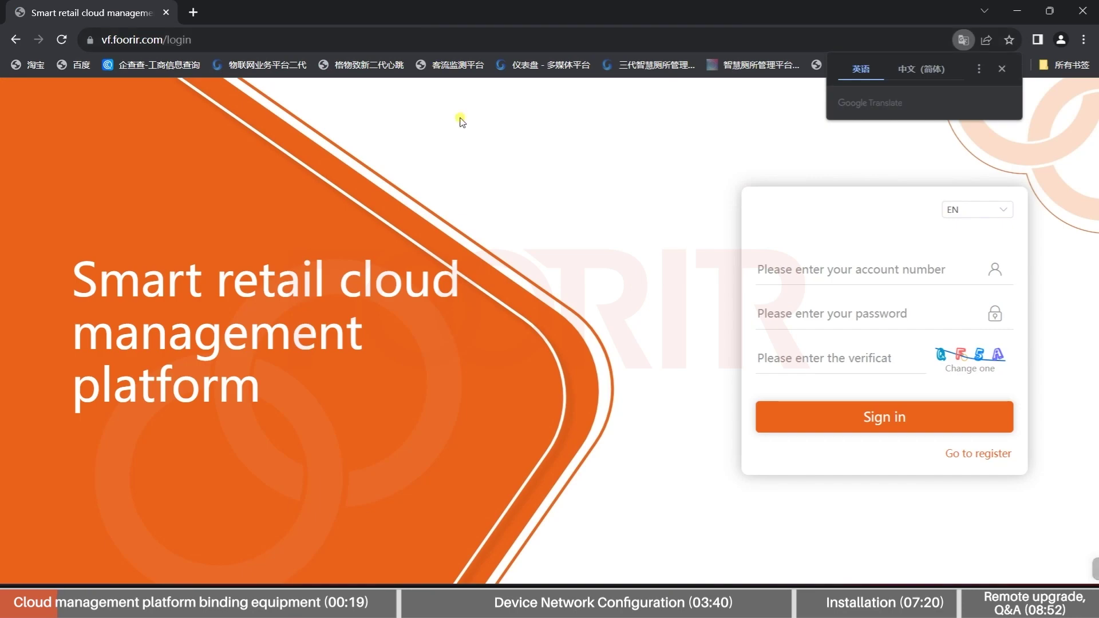
Enter the account number, password and verification code, then sign in to the Home dashboard
click(848, 268)
text(luo)
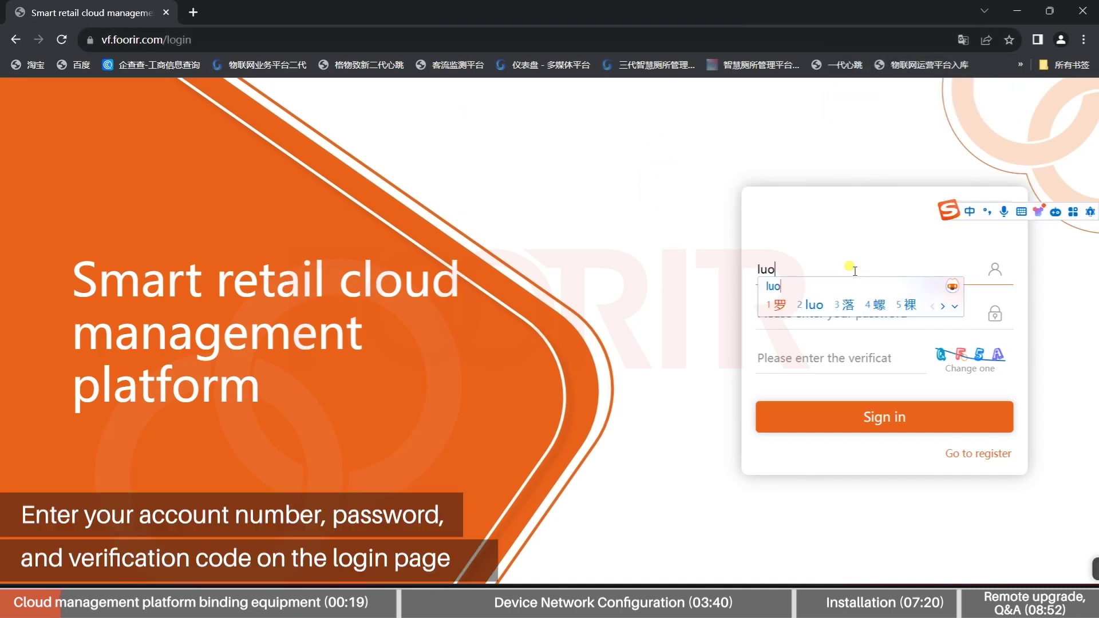
key(Return)
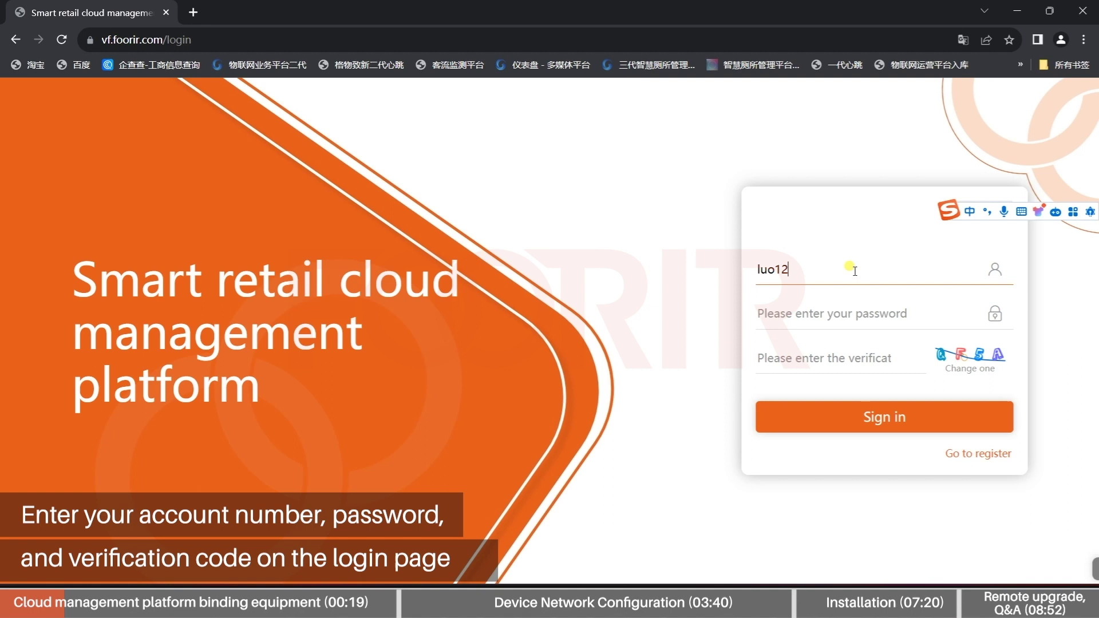
text(123)
click(851, 304)
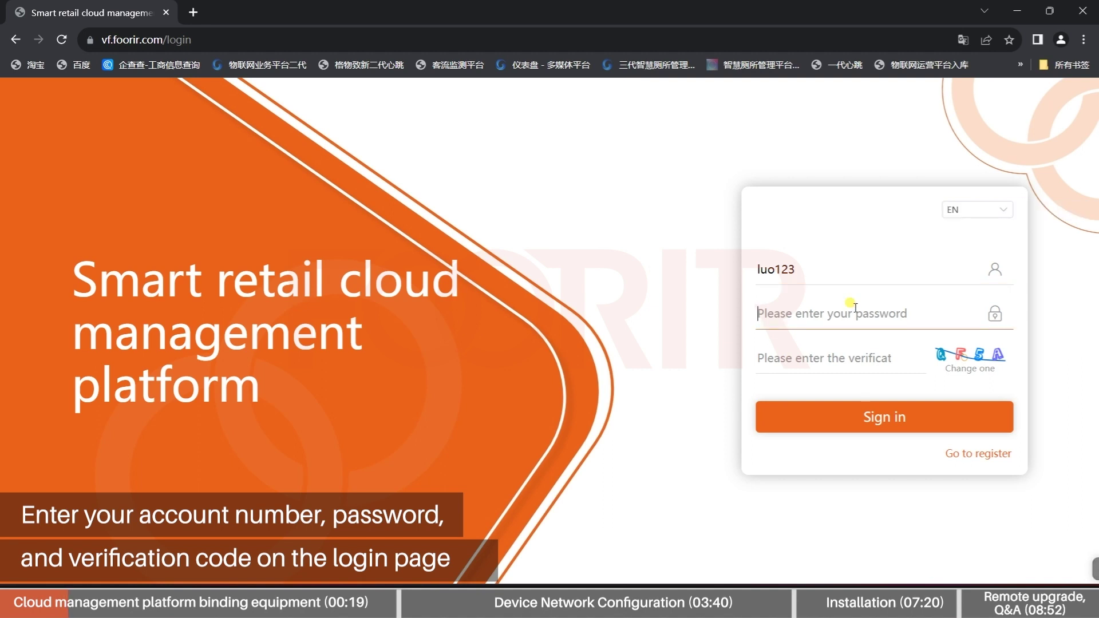
text(123)
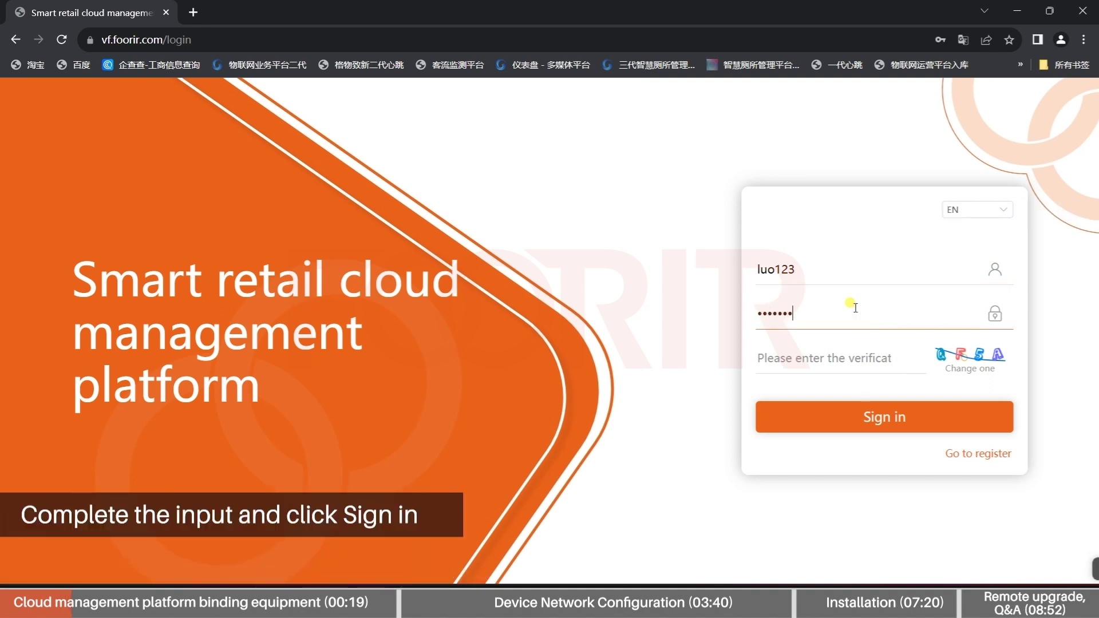
click(851, 349)
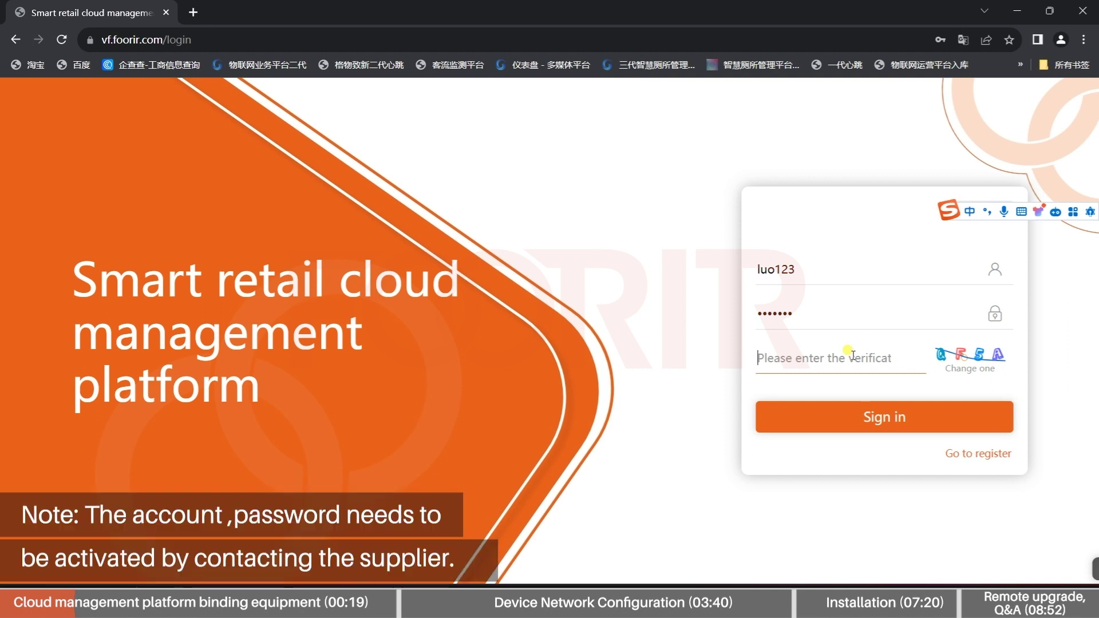
text(qf)
key(Return)
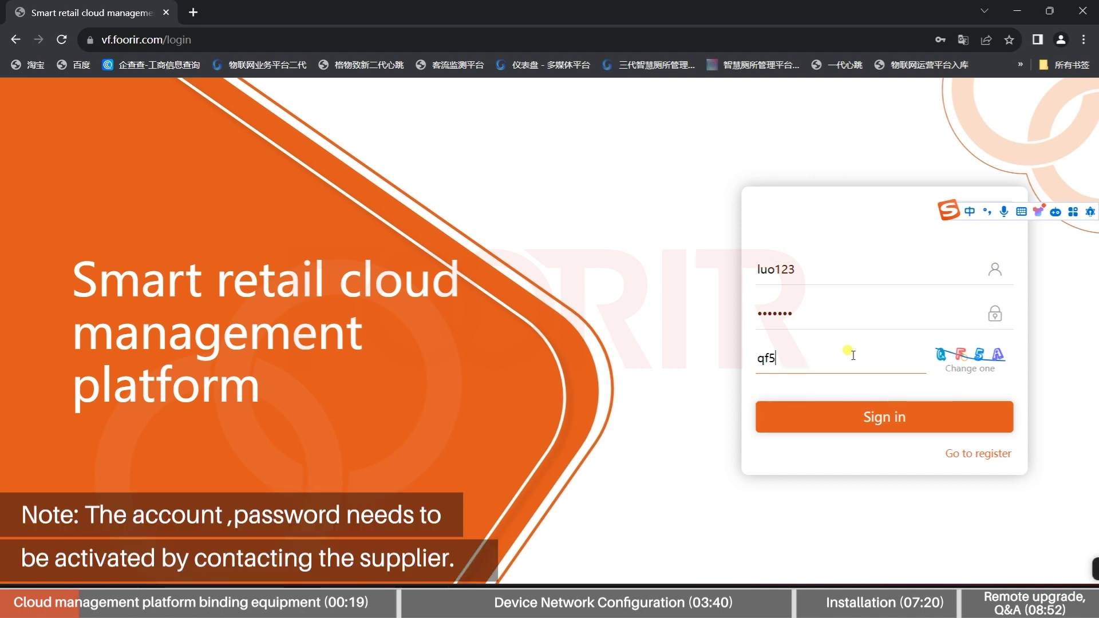
text(A)
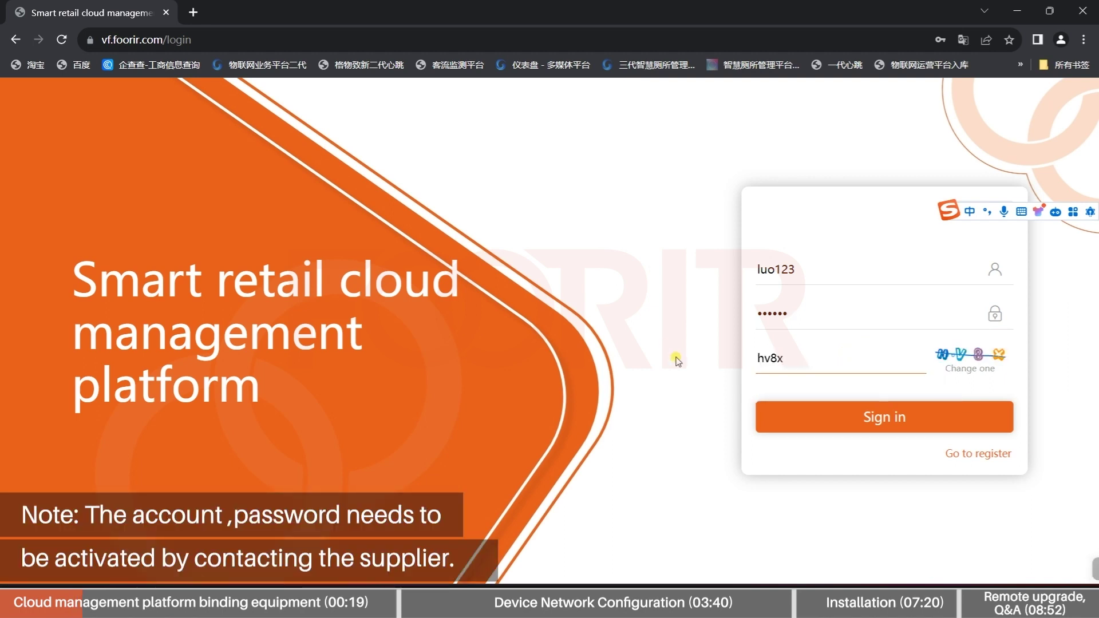
click(876, 421)
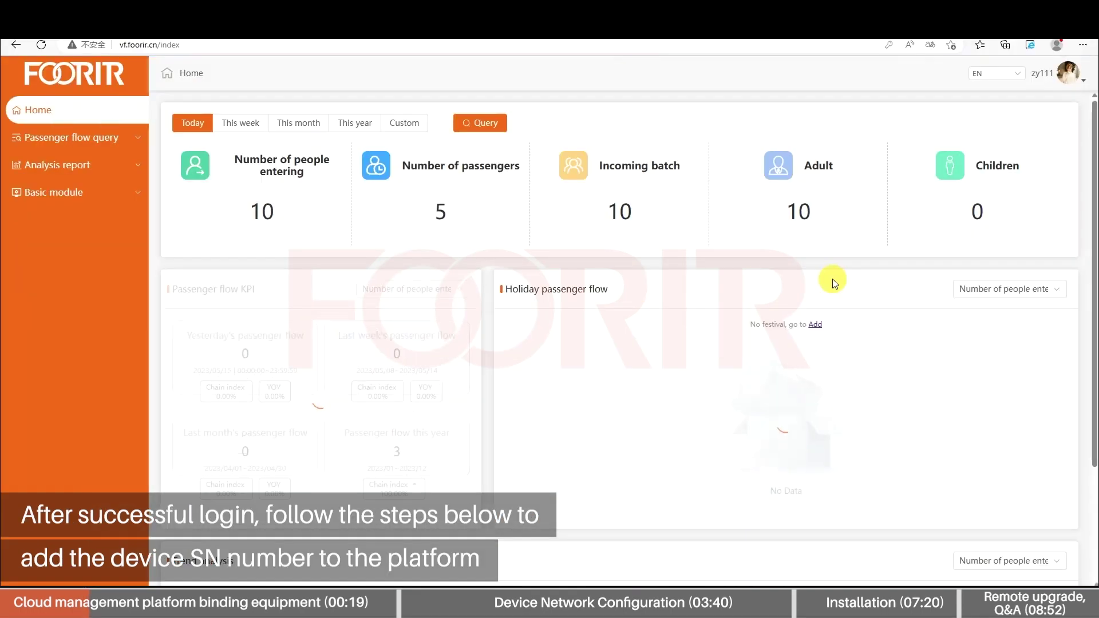
Under Basic module > organizational structure, add a 'Chengdu Branch' sub-organization beneath the head company
click(50, 195)
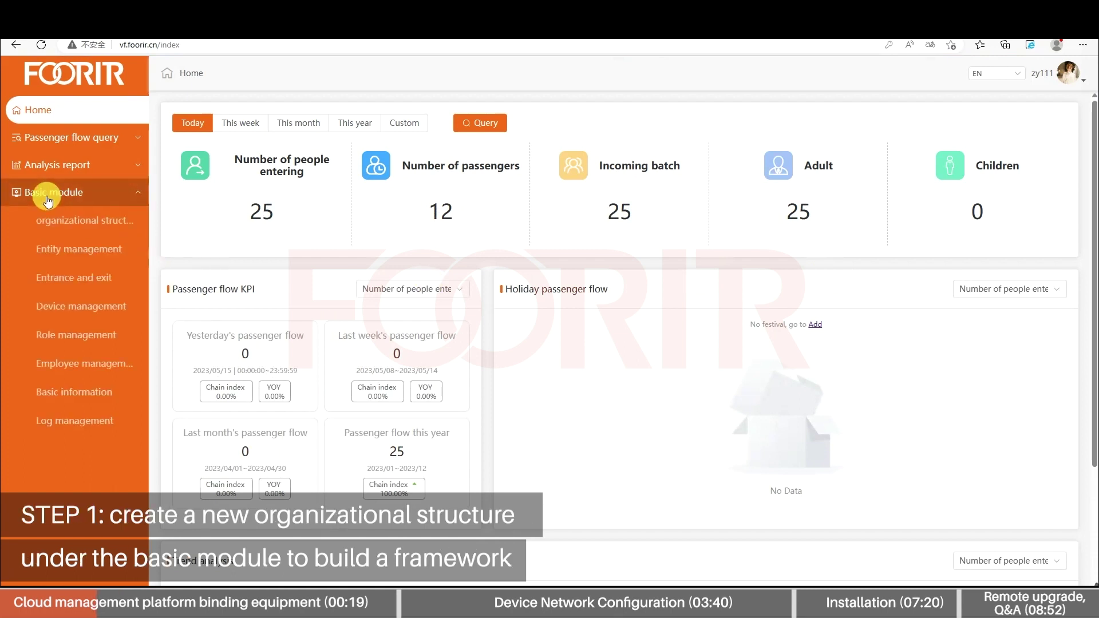
click(74, 229)
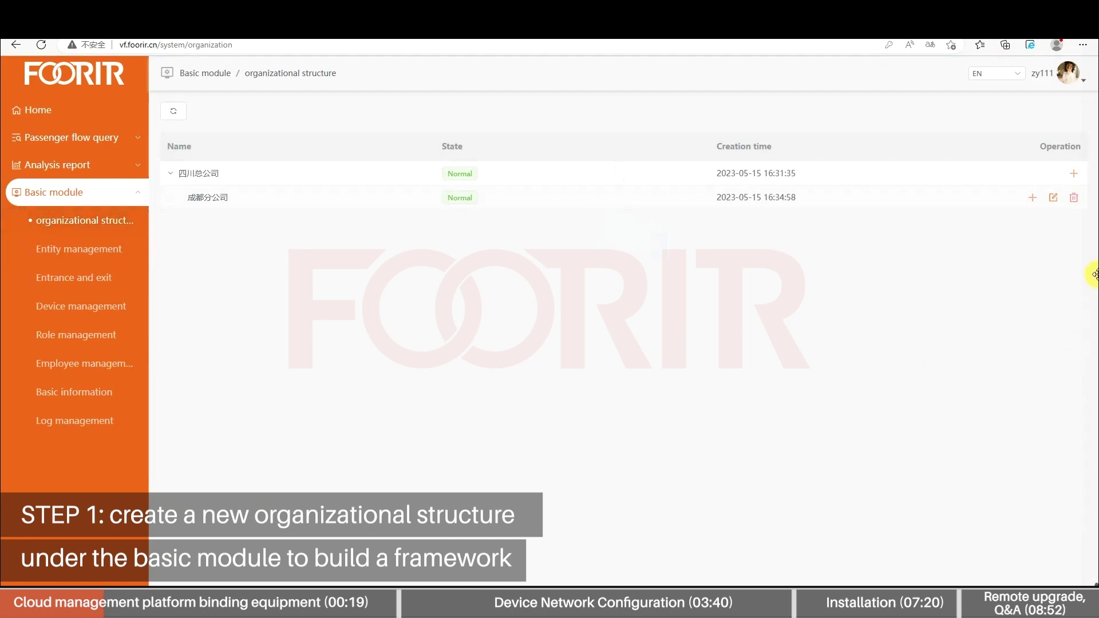
click(1076, 176)
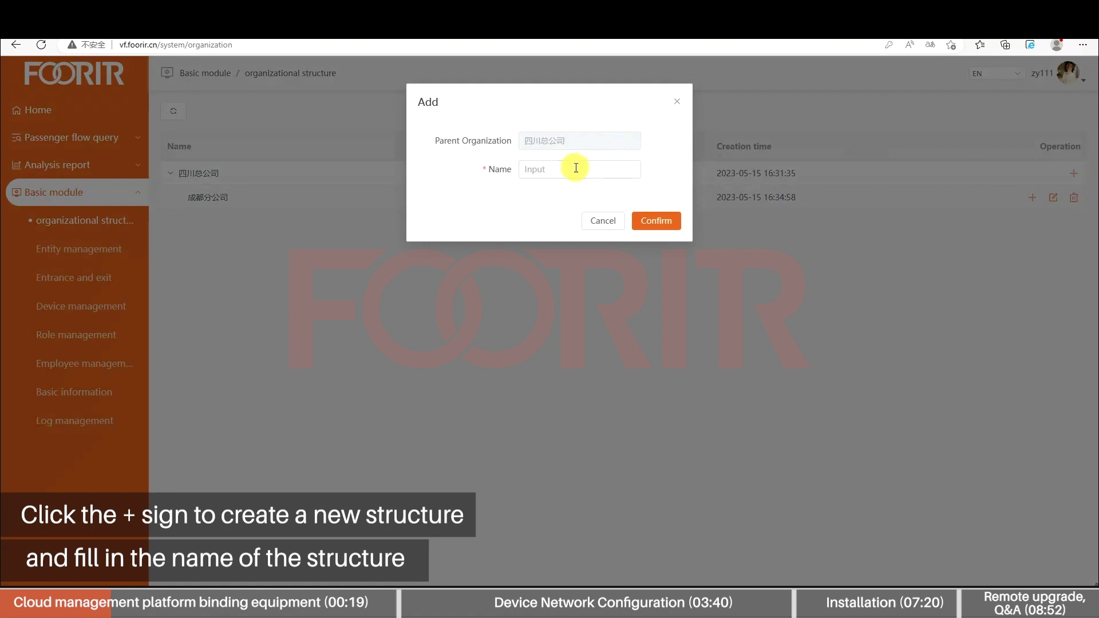
click(598, 170)
text(C)
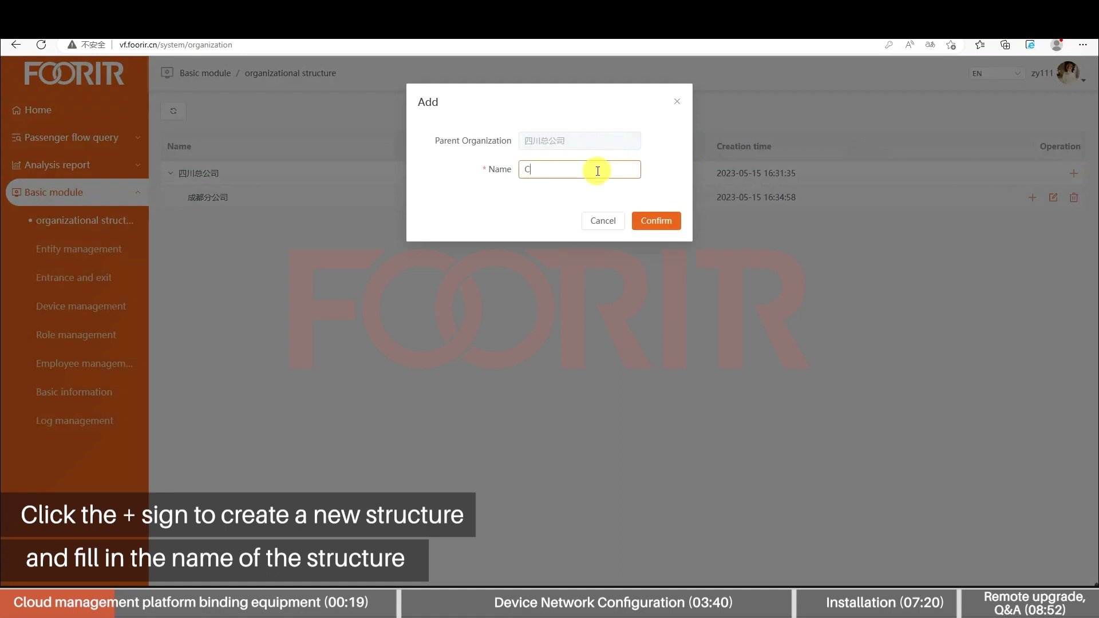
text(hengdu B)
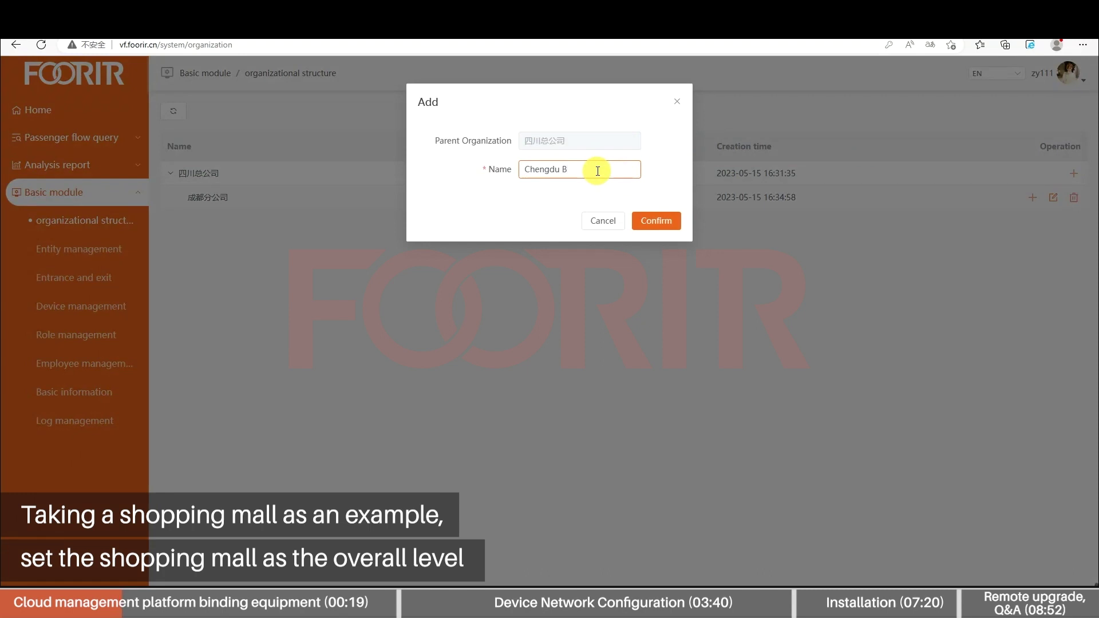
text(ranch)
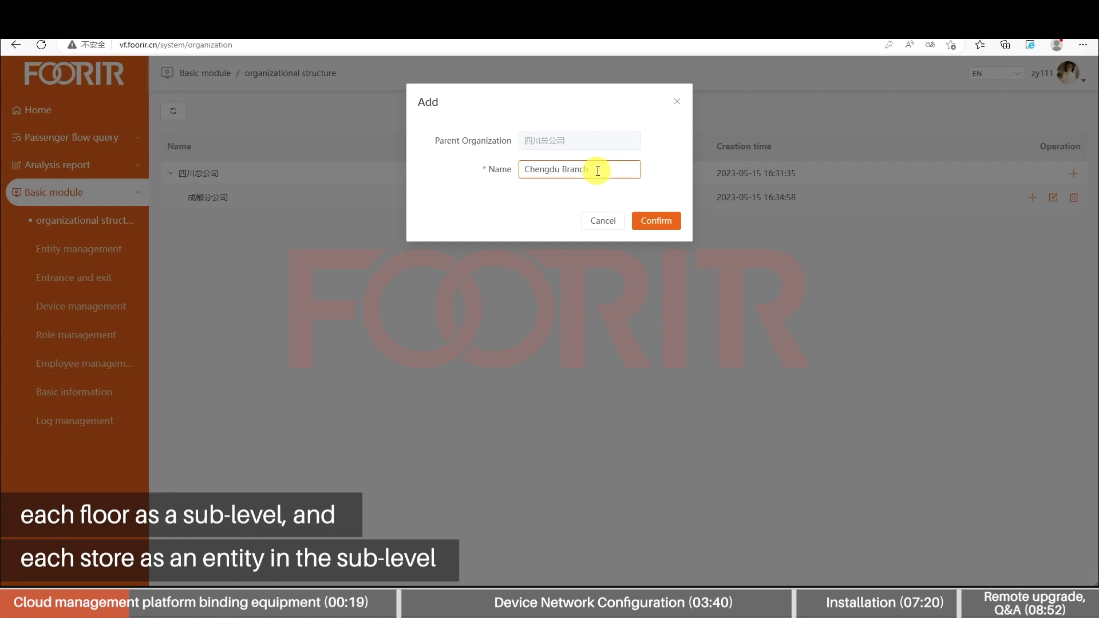
click(658, 215)
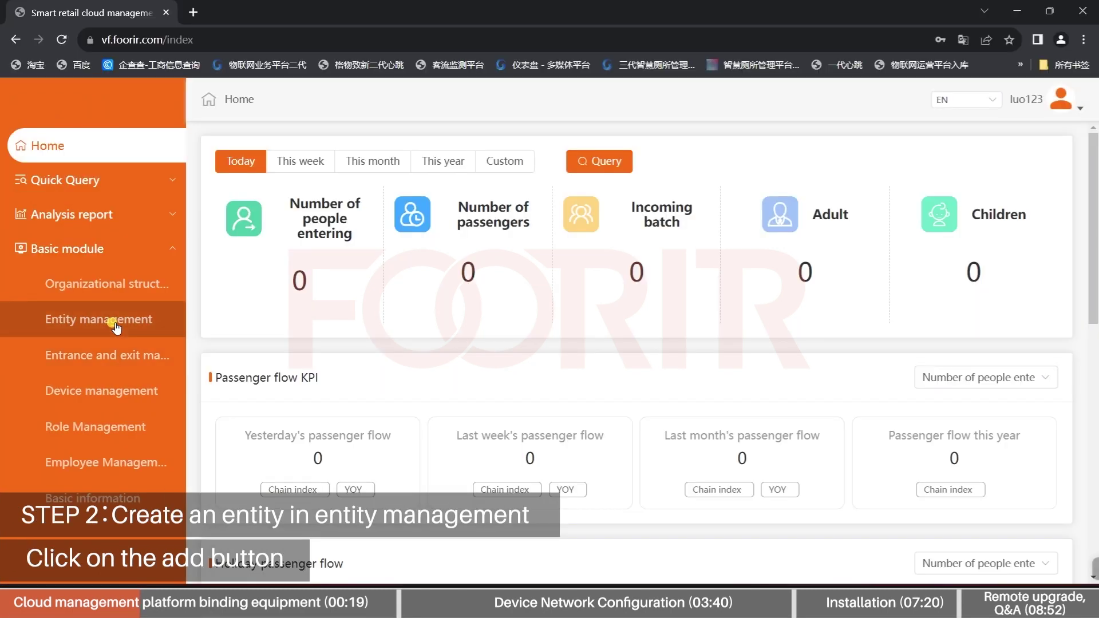
Start a new entity named 'admin' and fill in its contact number and e-mail
click(115, 324)
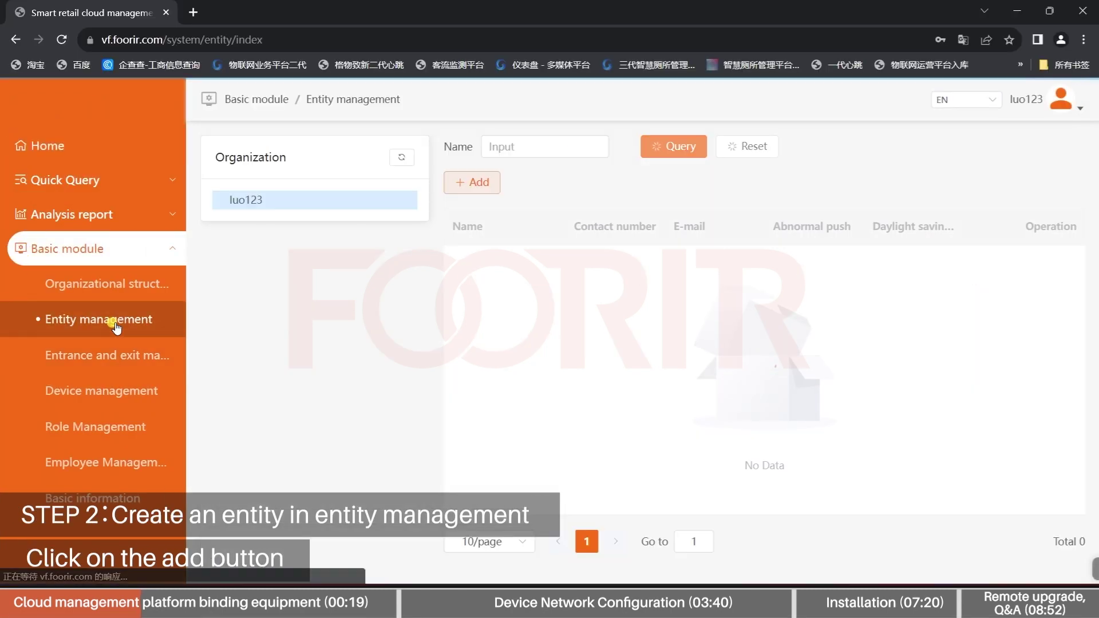
click(479, 182)
click(518, 221)
text(admin)
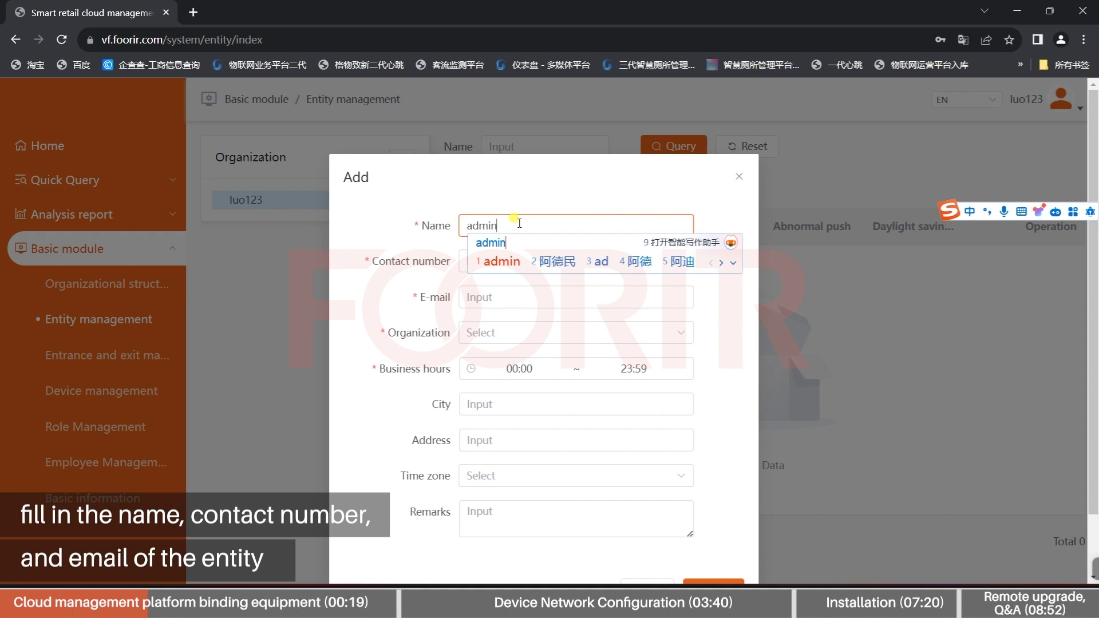
key(Return)
click(518, 261)
text(12345678)
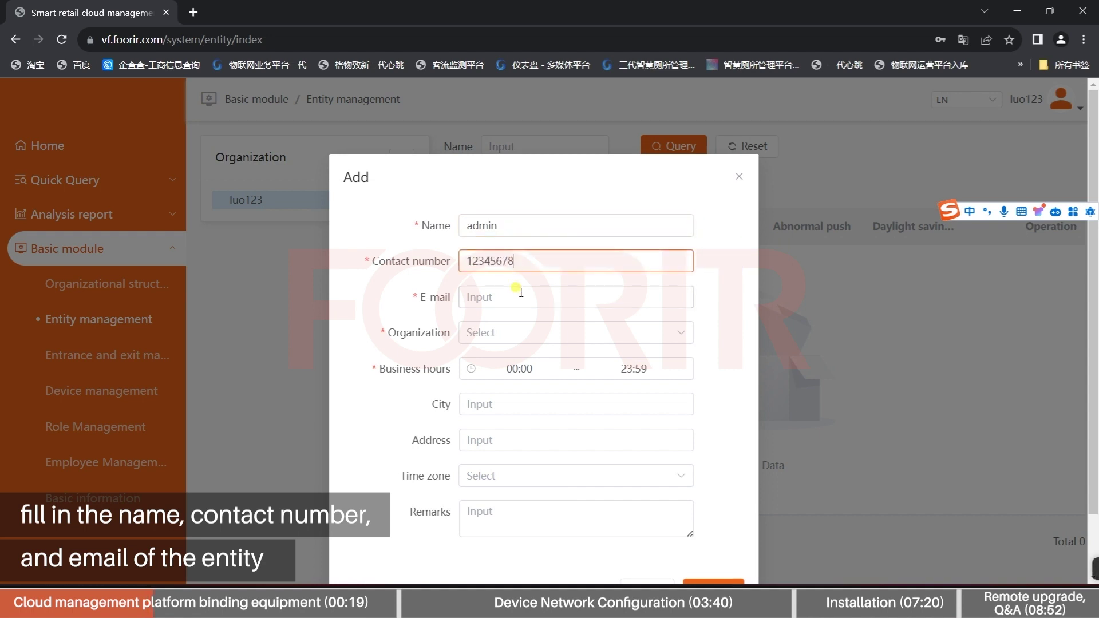
click(521, 293)
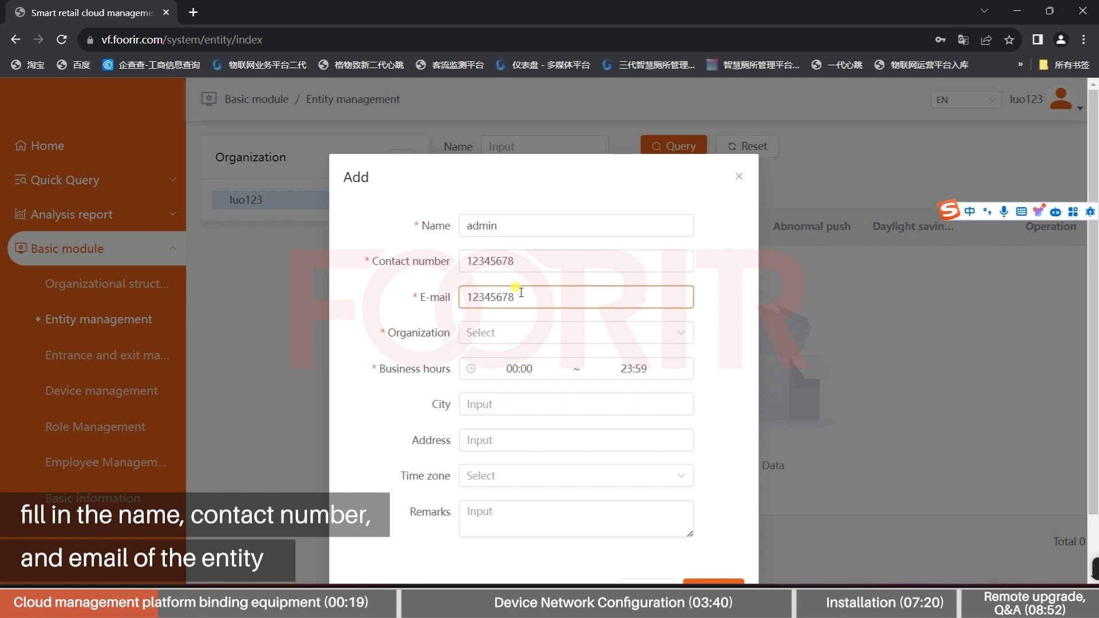
text(12345678@qq)
key(Return)
text(.com)
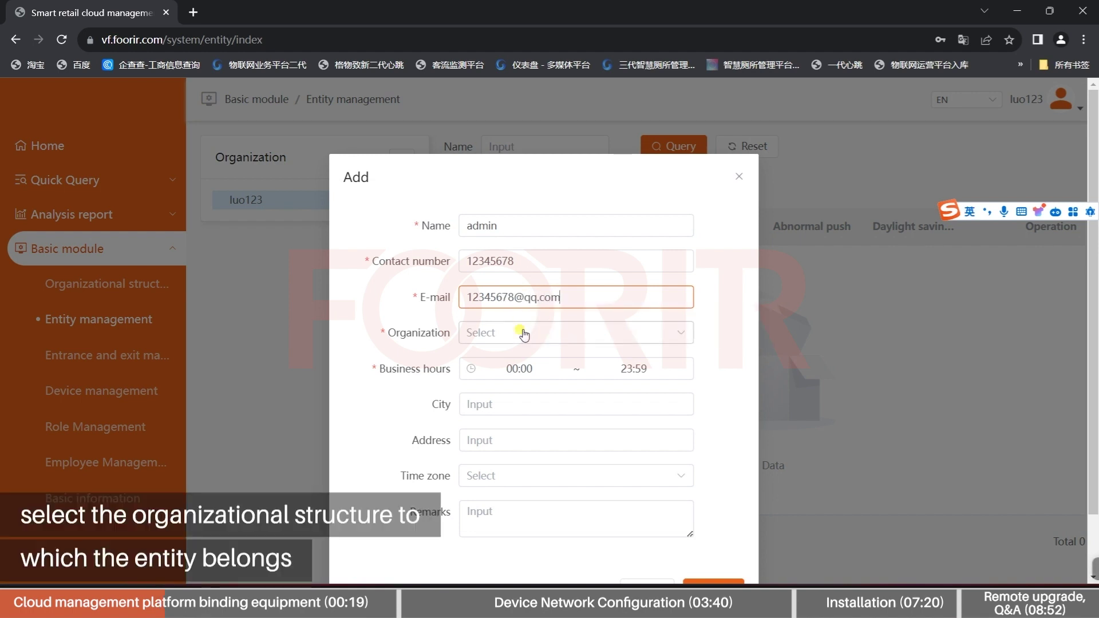
Assign the entity to the only listed organization and set business hours opening at 08
click(522, 332)
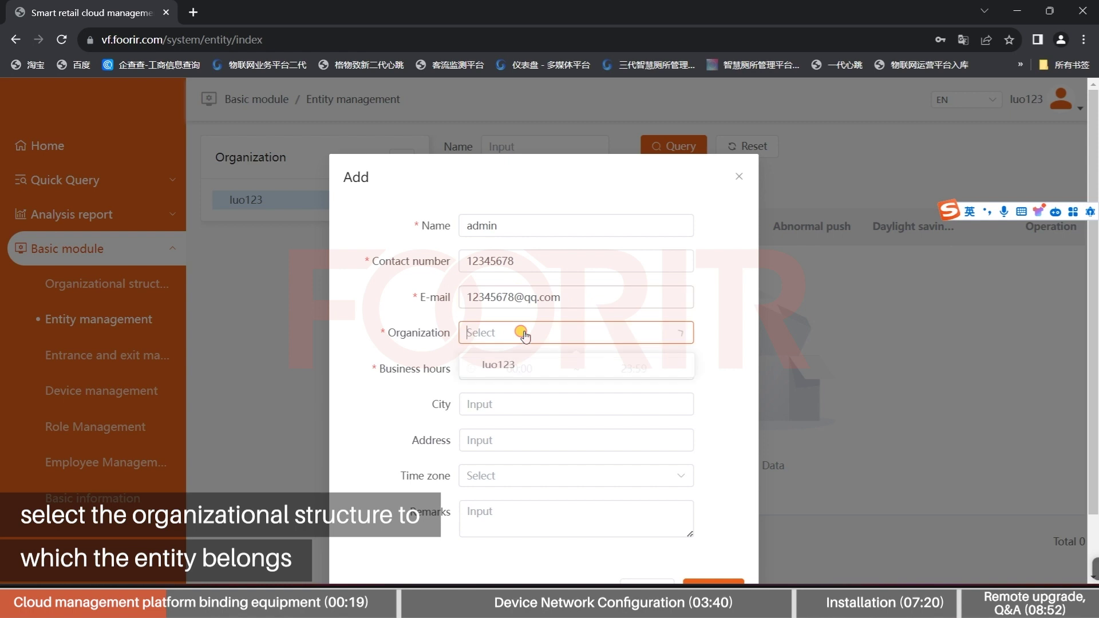
click(508, 366)
click(516, 368)
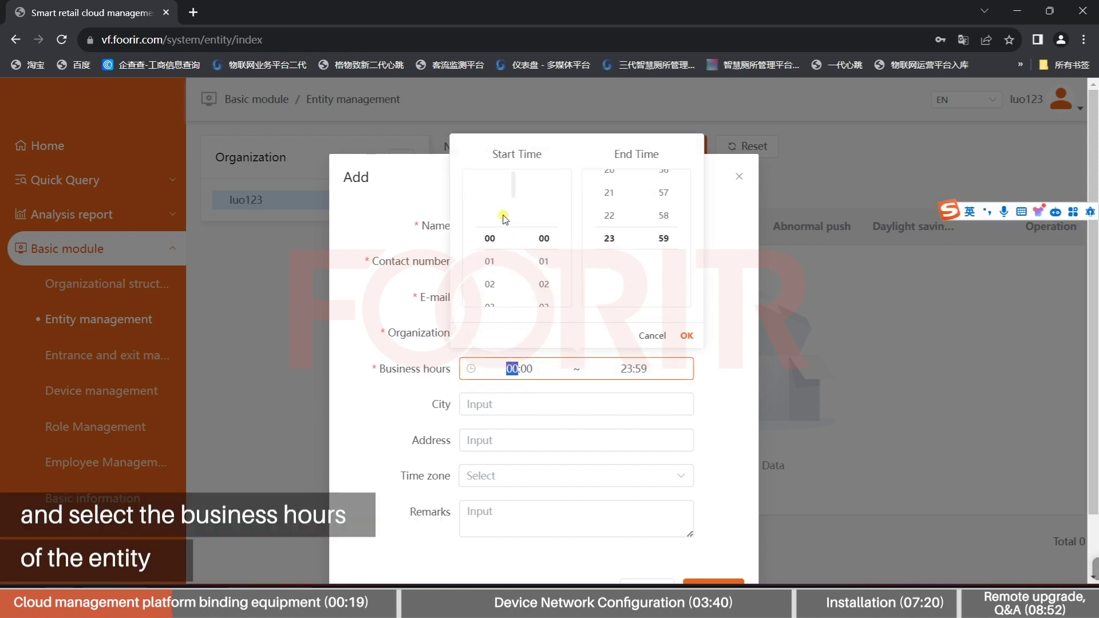
click(503, 249)
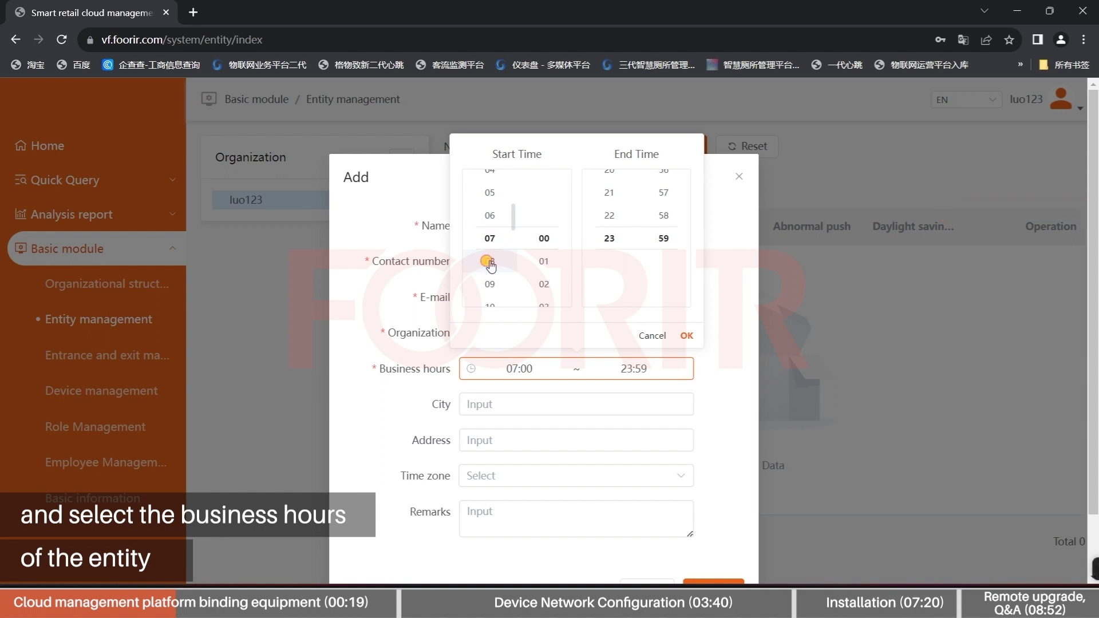
click(490, 258)
click(622, 236)
scroll(621, 235, up, 5)
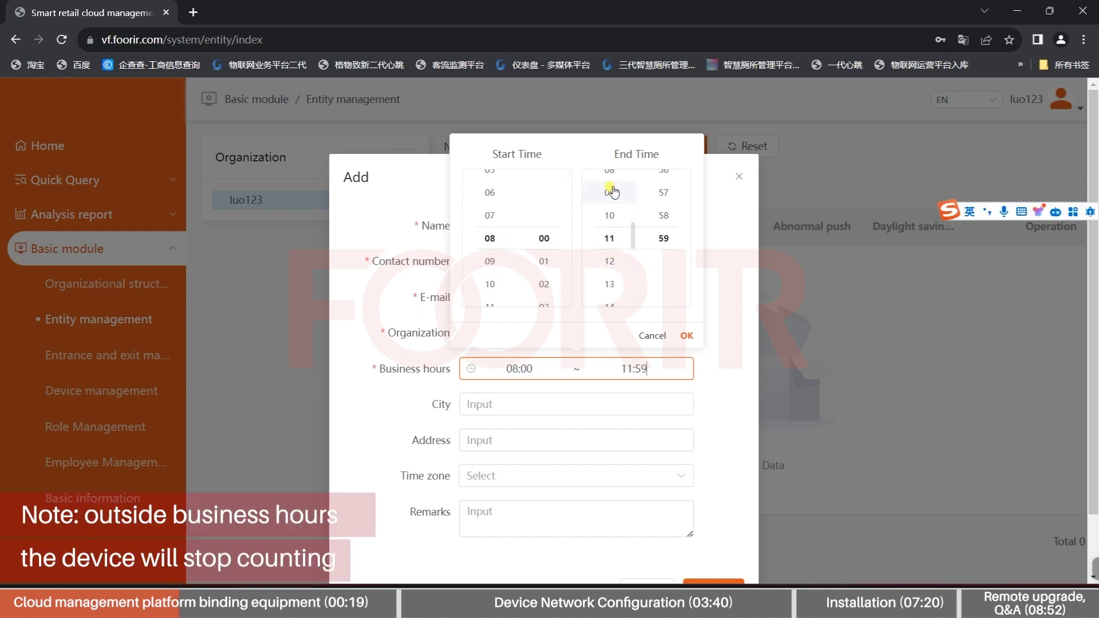
click(608, 173)
scroll(664, 218, up, 15)
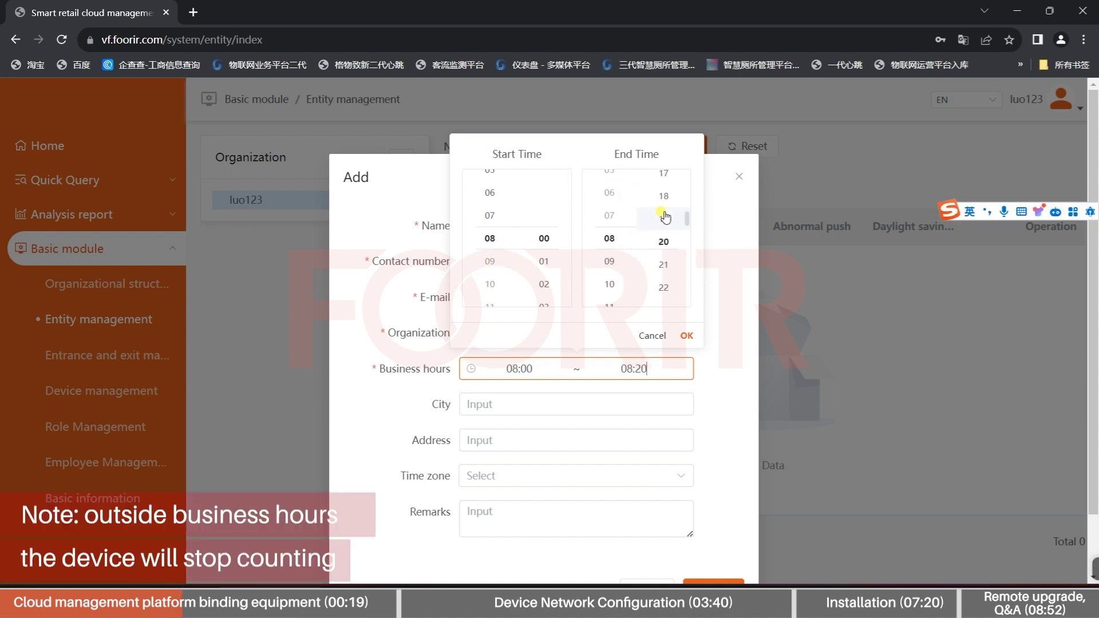
click(584, 404)
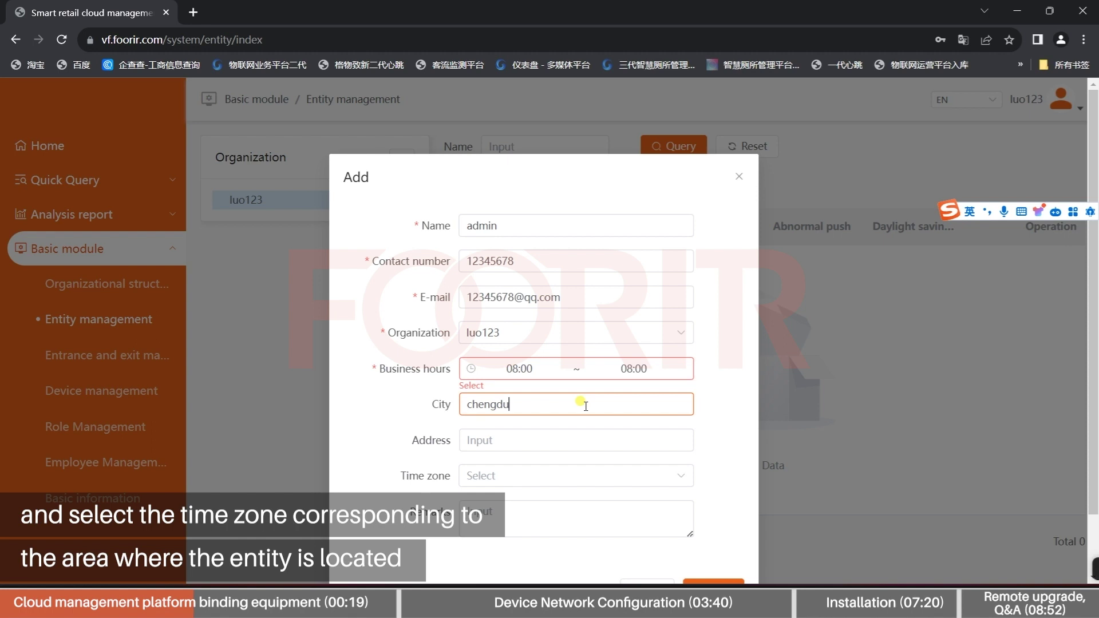
Set address 'chengdu' and time zone UTC/GMT+08:00, then save the admin entity
click(553, 442)
text(chen)
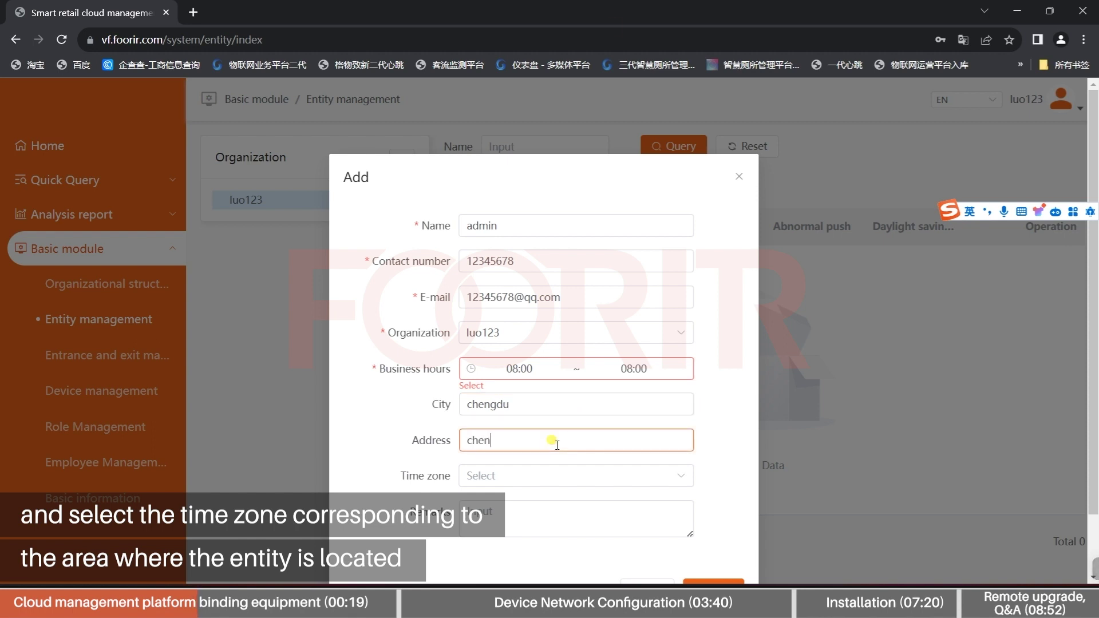
text(gdu)
click(516, 476)
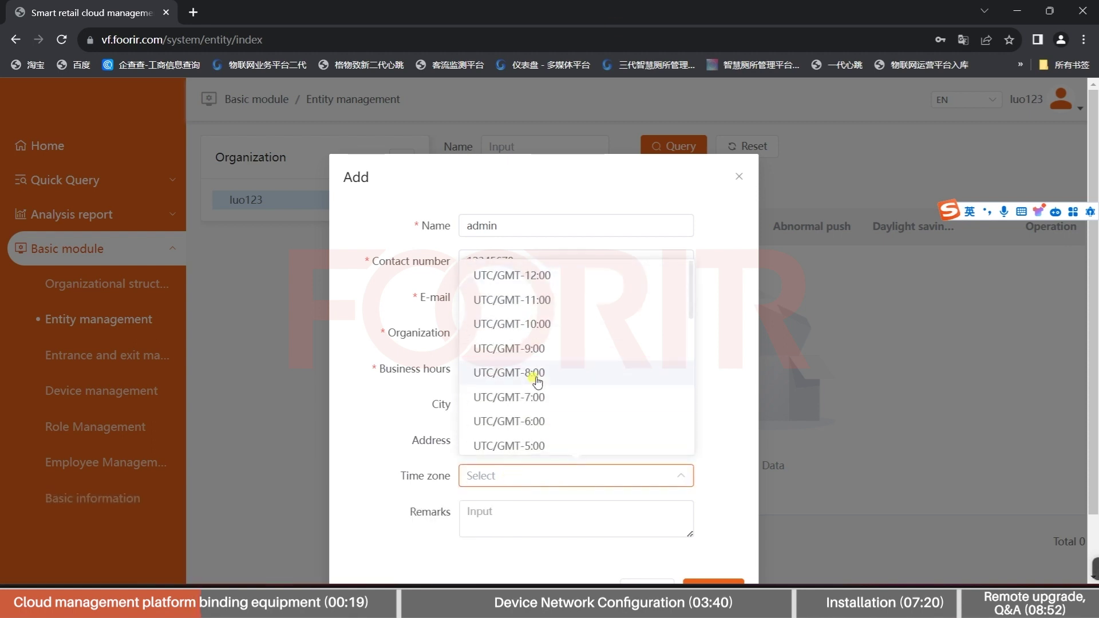
scroll(529, 372, down, 3)
scroll(537, 381, down, 2)
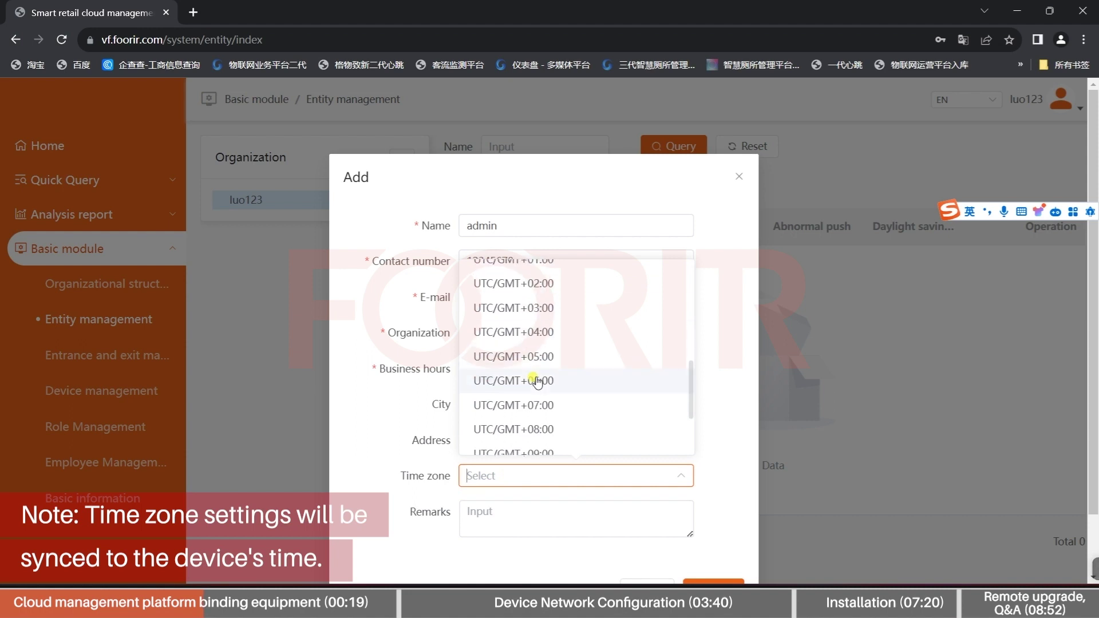
click(545, 430)
scroll(545, 429, down, 1)
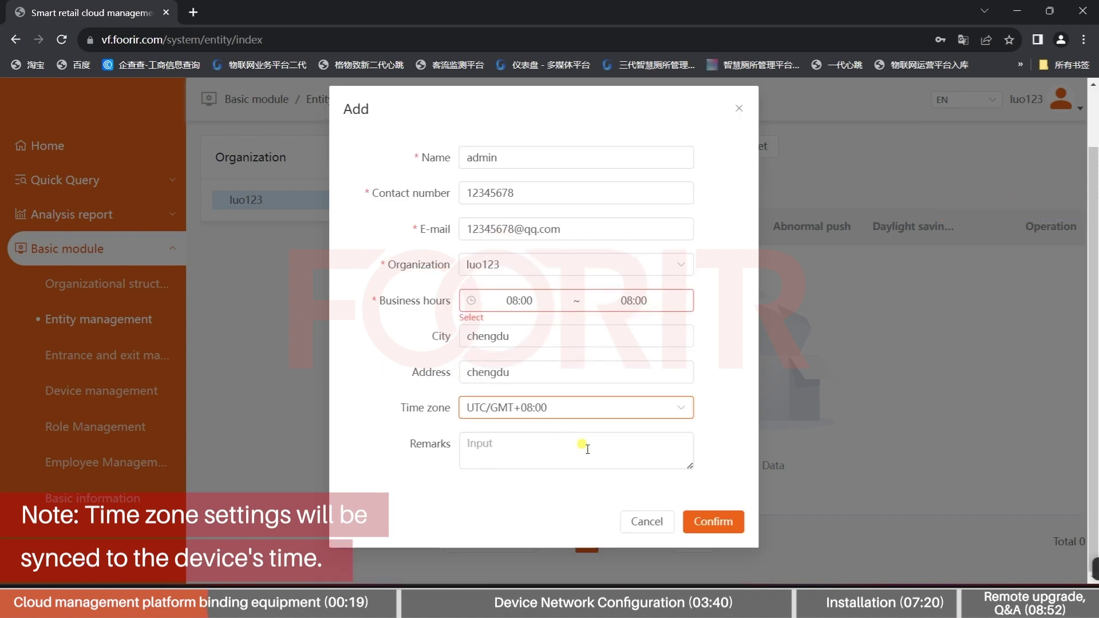
click(712, 520)
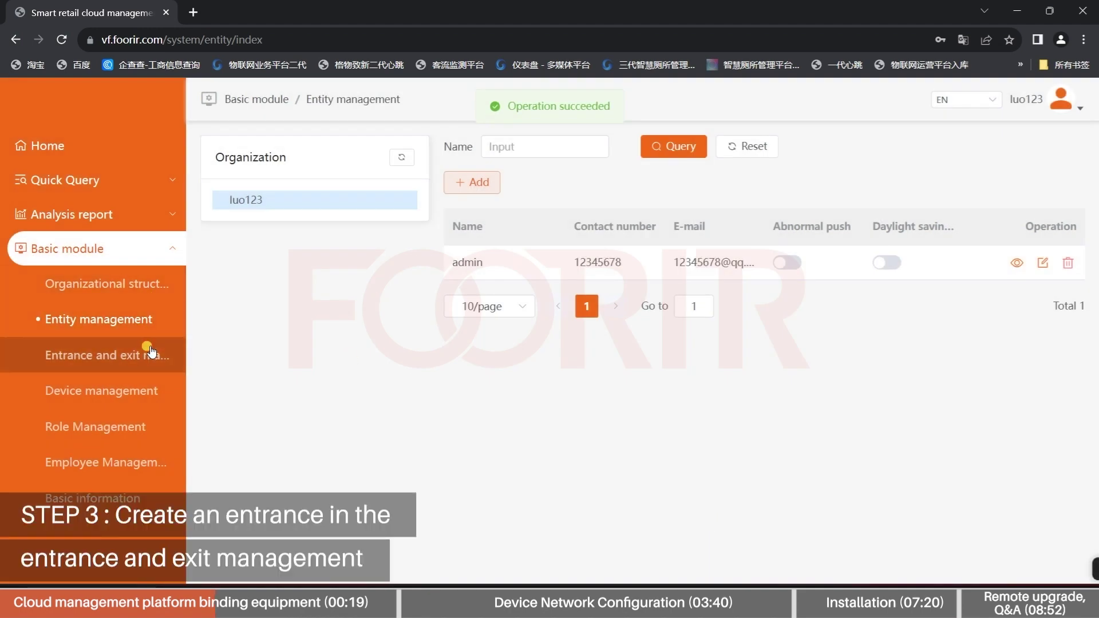
click(151, 352)
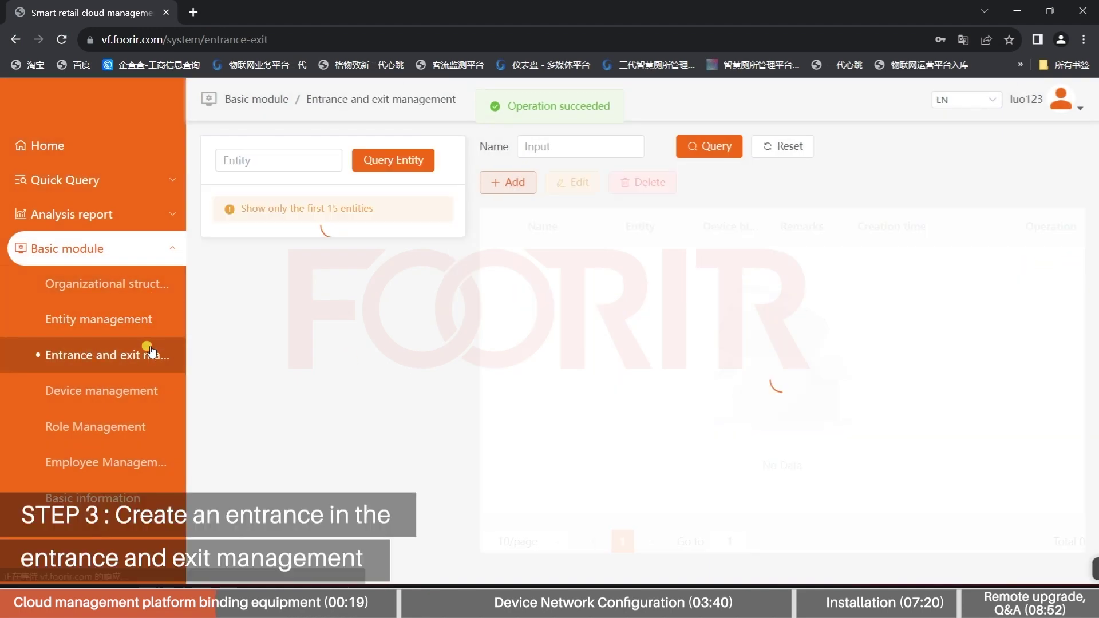
Add an entrance named 'chengdu' owned by entity admin, with Entity access set to Yes
click(515, 182)
click(527, 177)
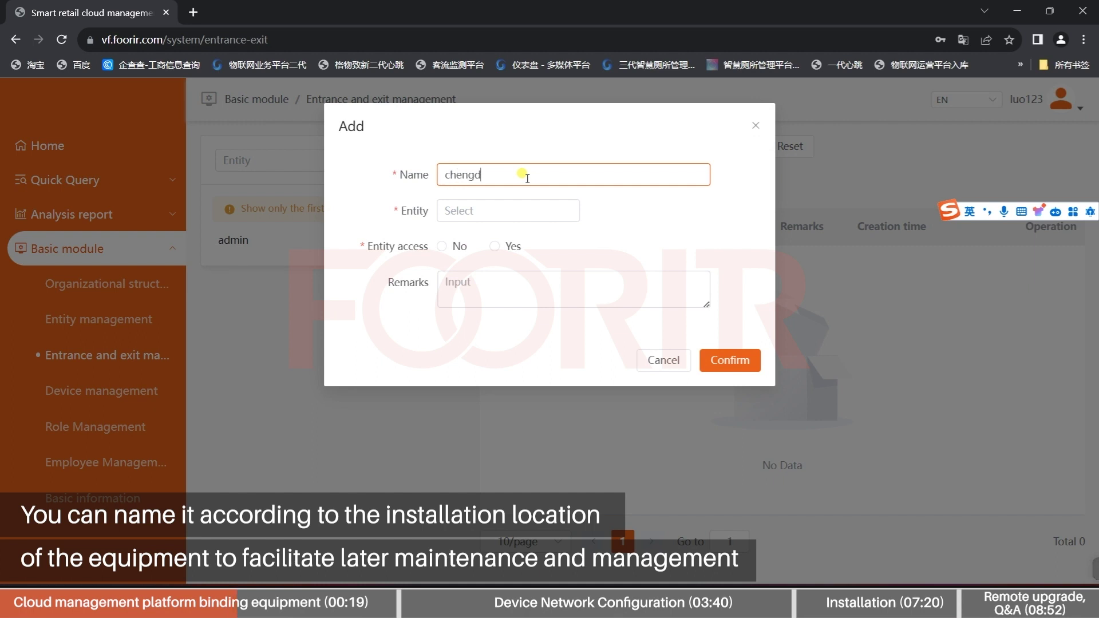
click(512, 207)
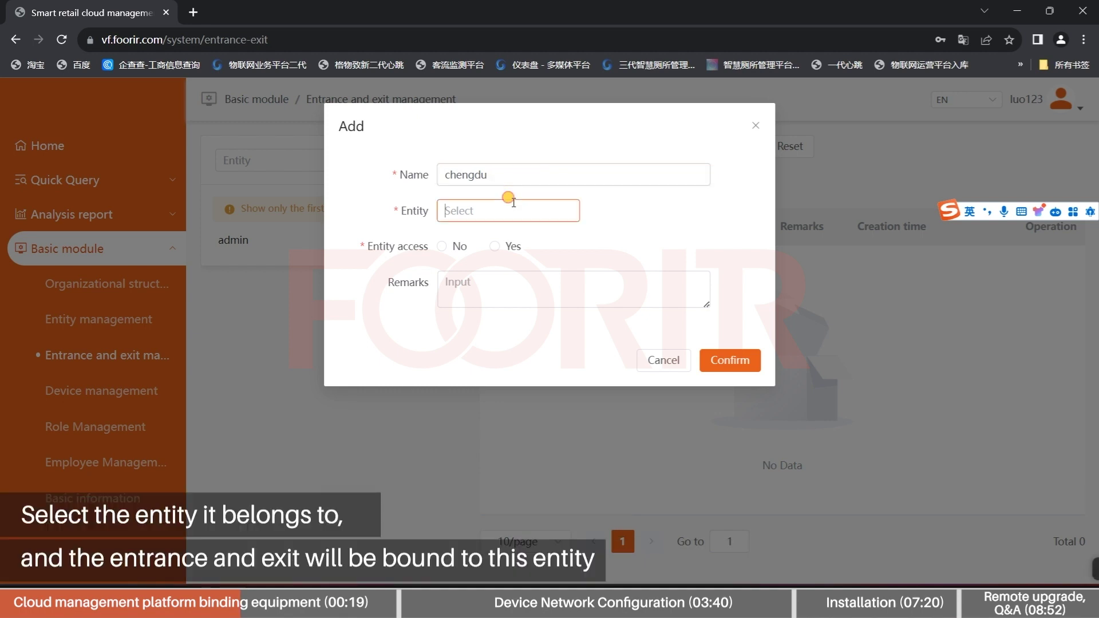
click(371, 220)
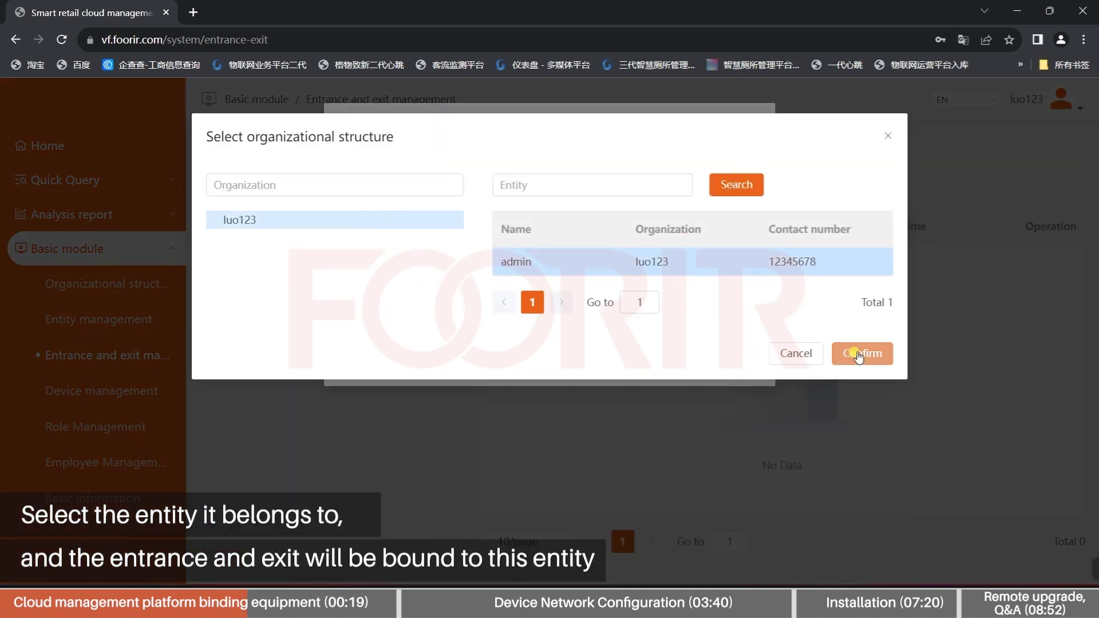
click(859, 353)
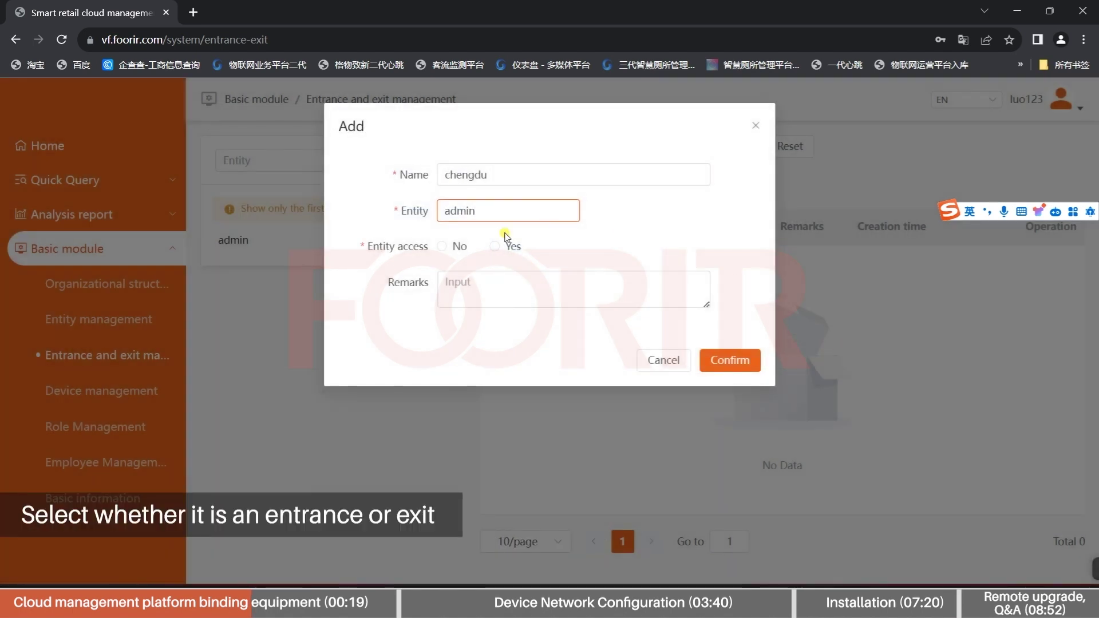
click(496, 246)
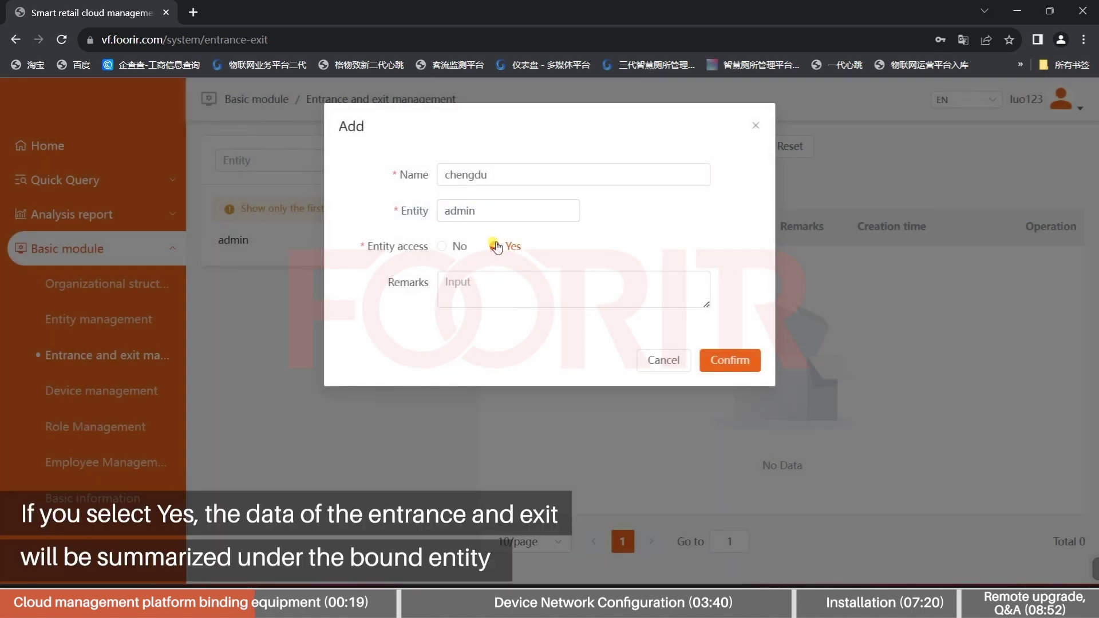
click(508, 297)
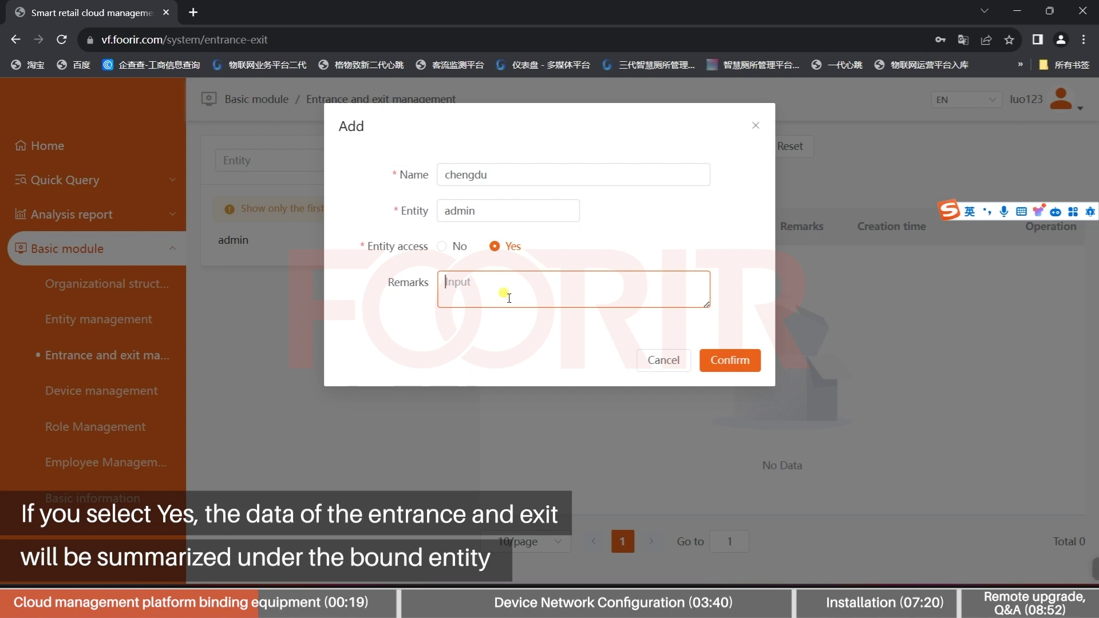
click(732, 369)
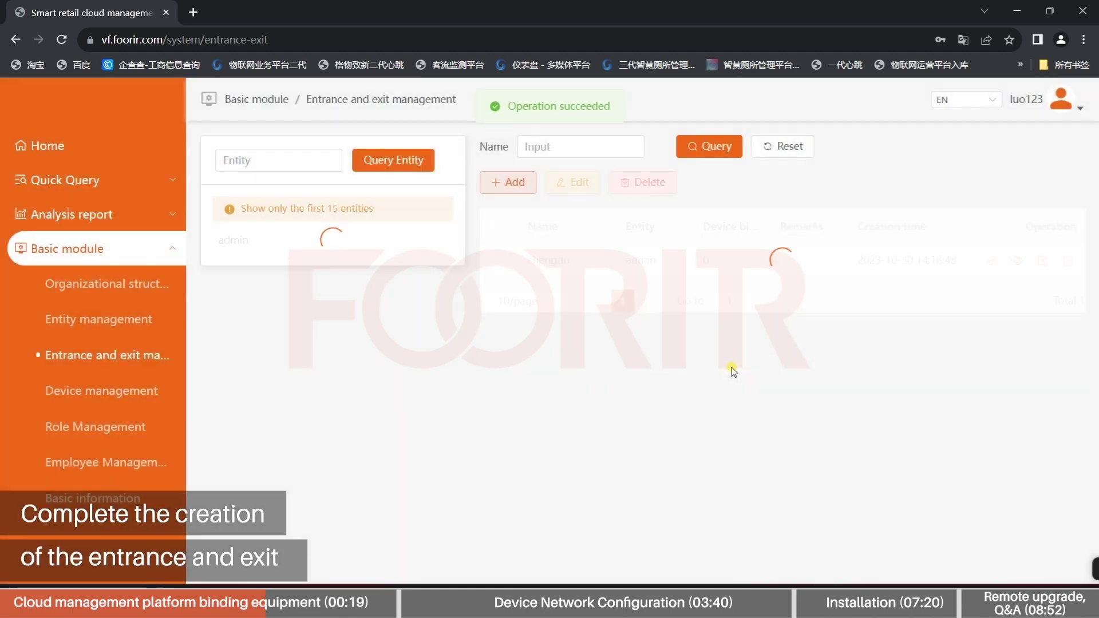
click(136, 384)
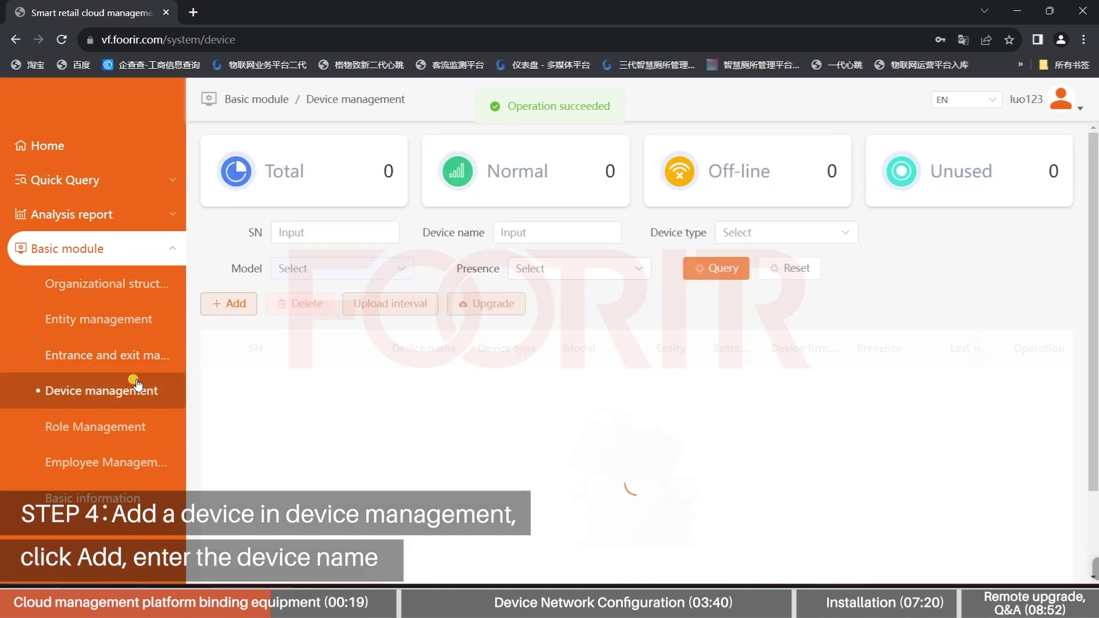
click(236, 304)
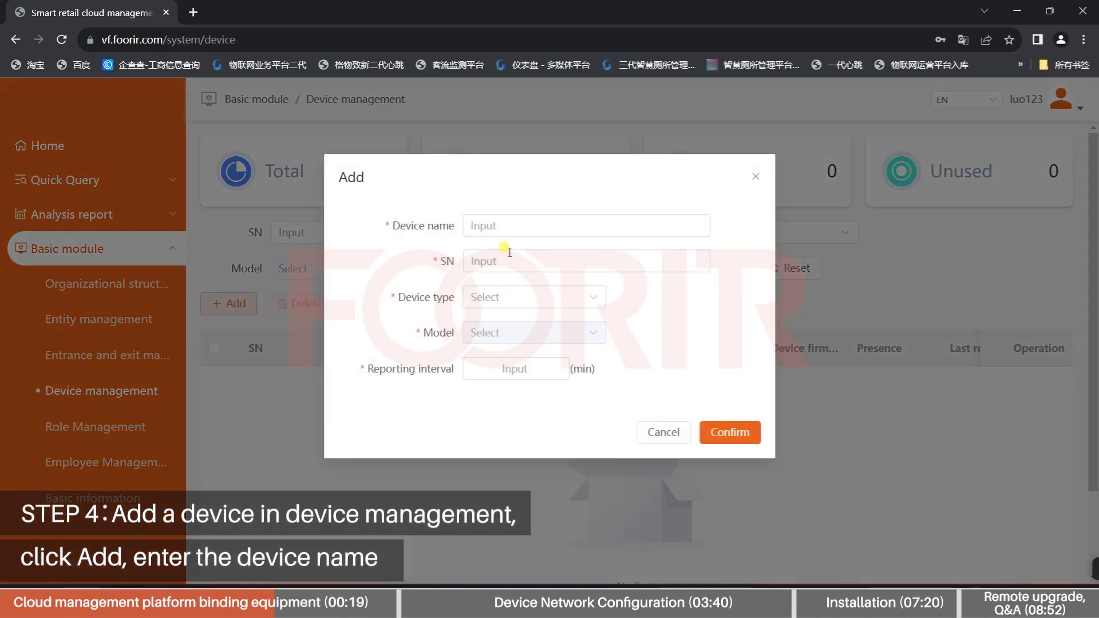
click(518, 223)
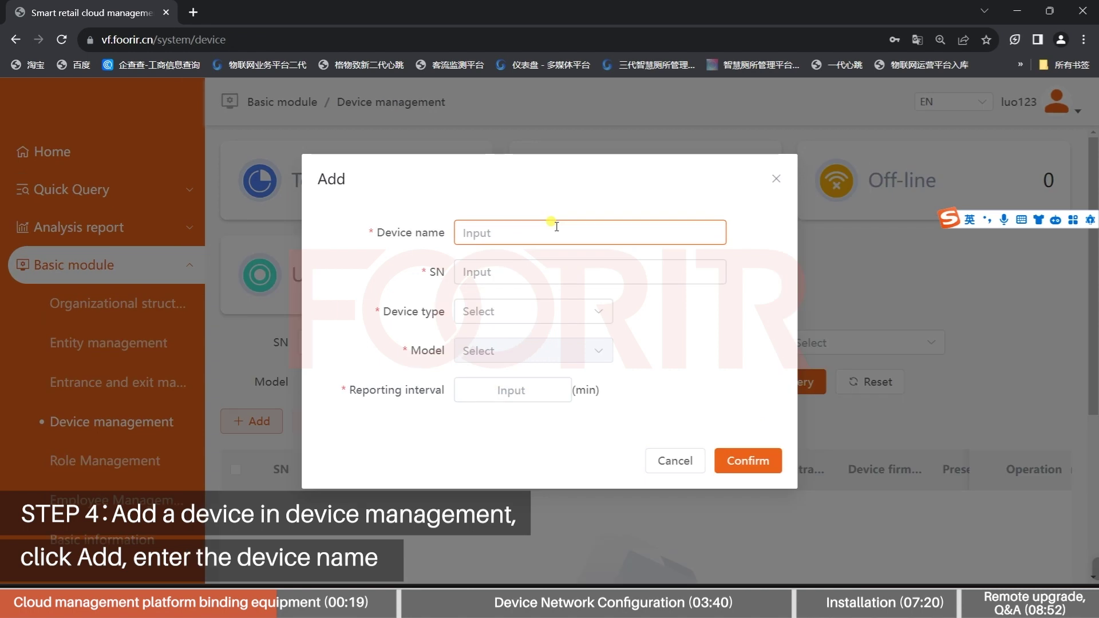
text(cehngdu)
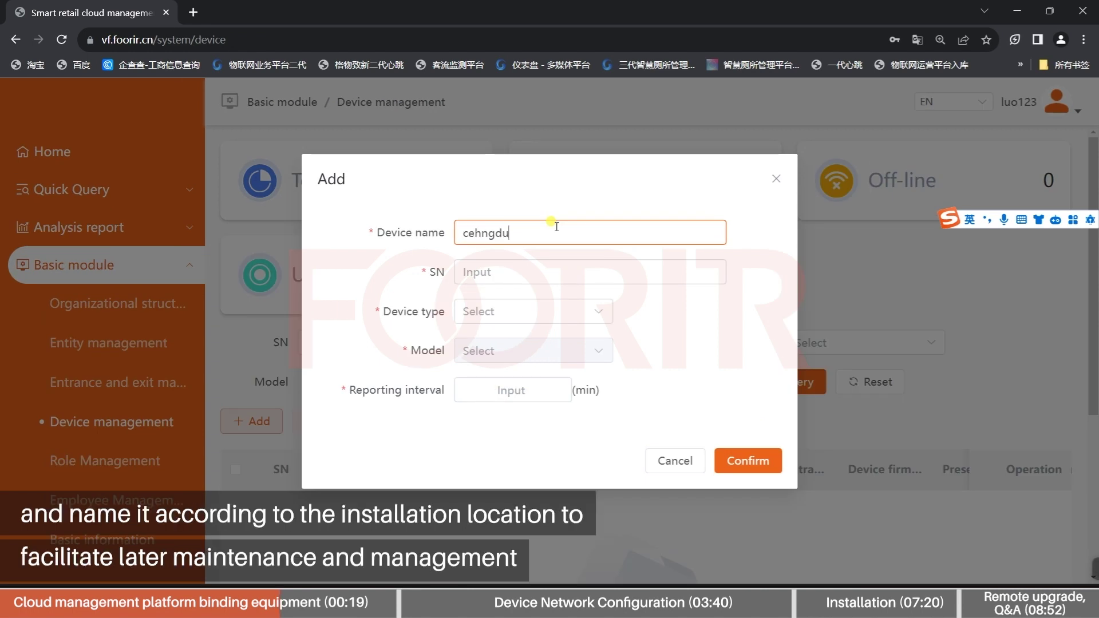
click(549, 262)
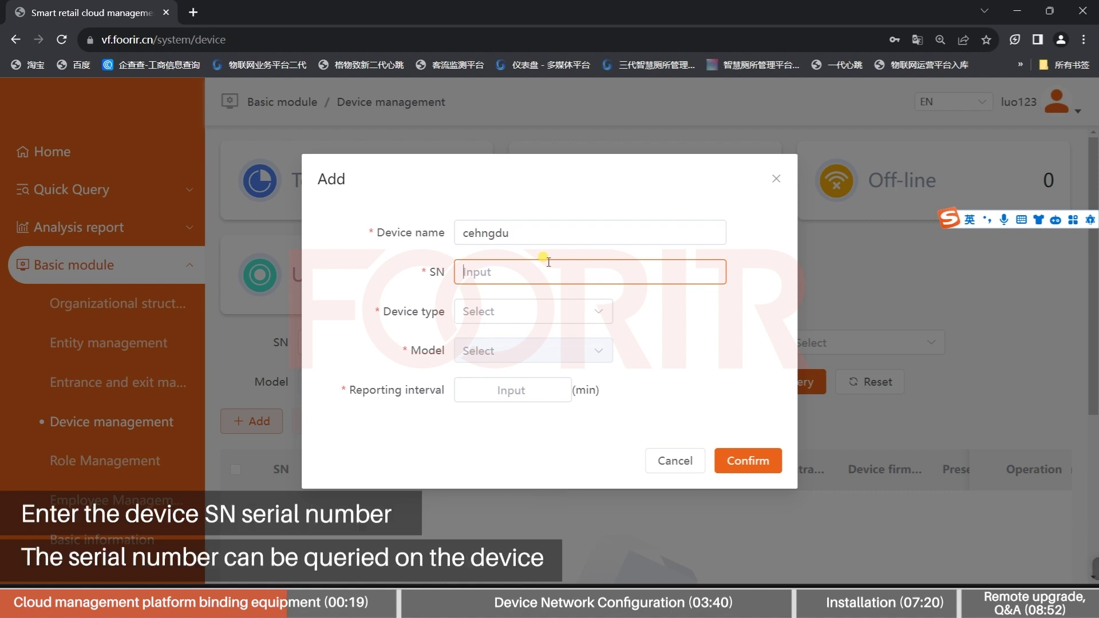
text(19523091)
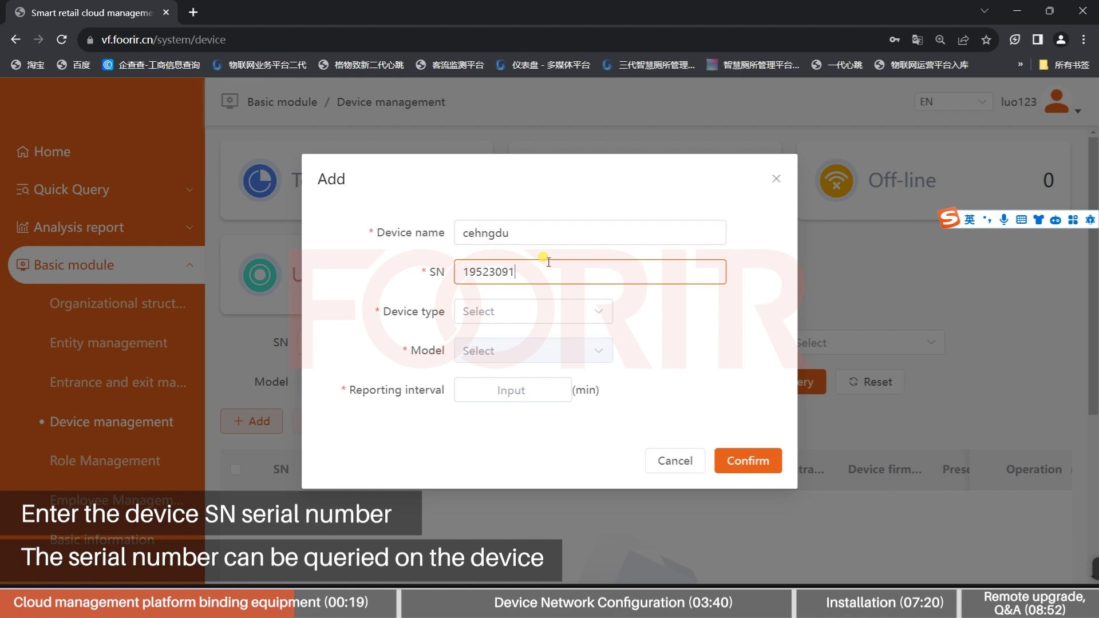
text(00258)
Make it a Passenger flow device, model HX-H6, with a 5-minute reporting interval, and save
click(550, 309)
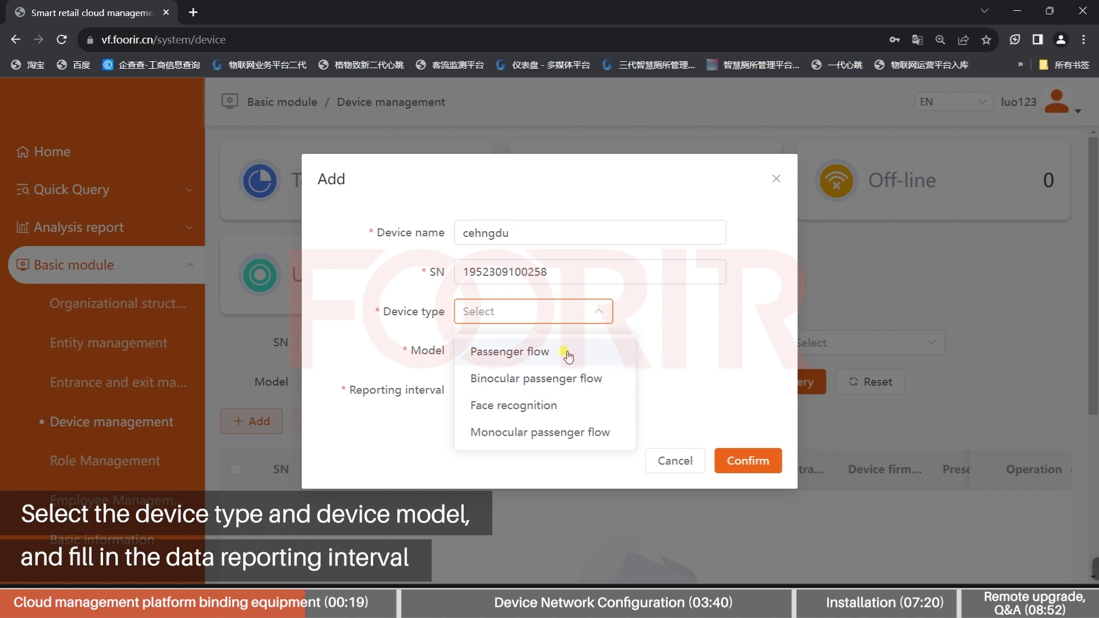
click(567, 355)
click(549, 353)
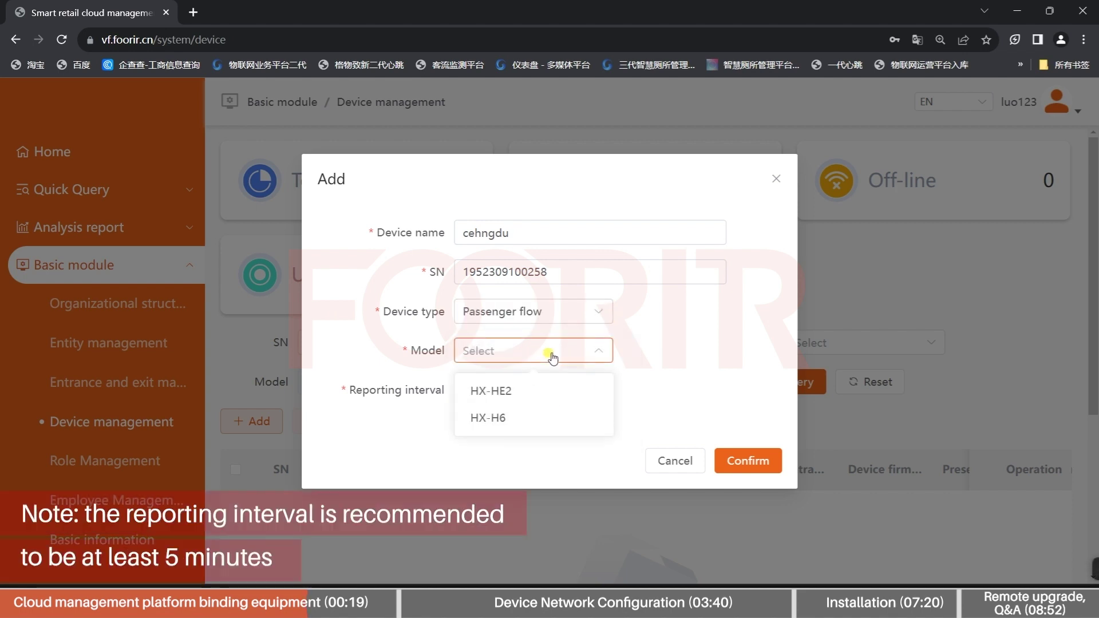
click(538, 414)
drag(534, 390, 445, 388)
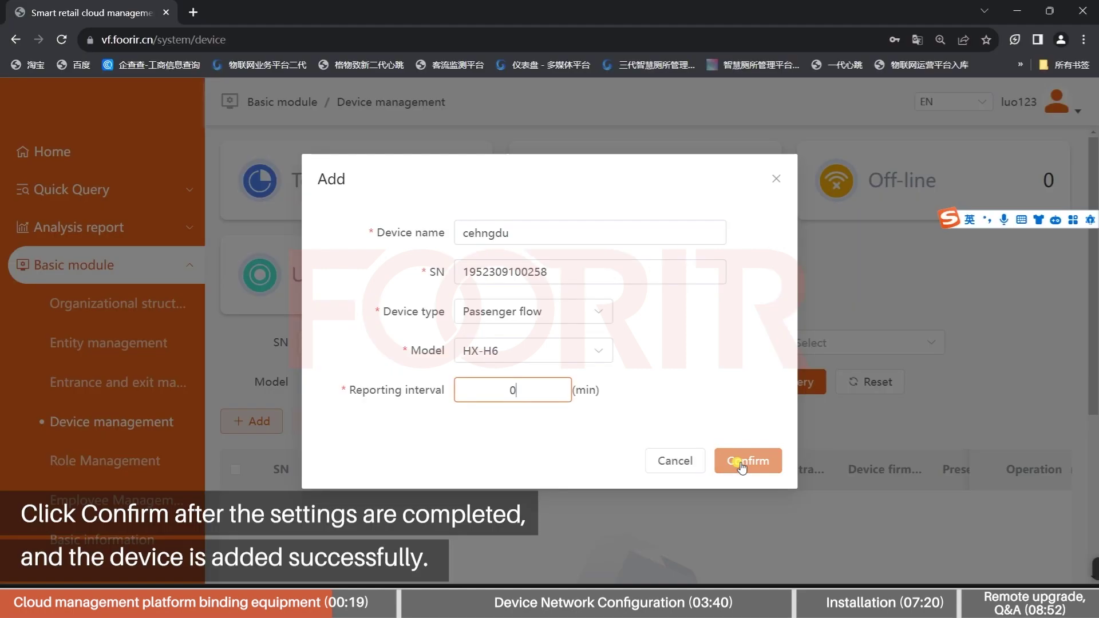
click(745, 458)
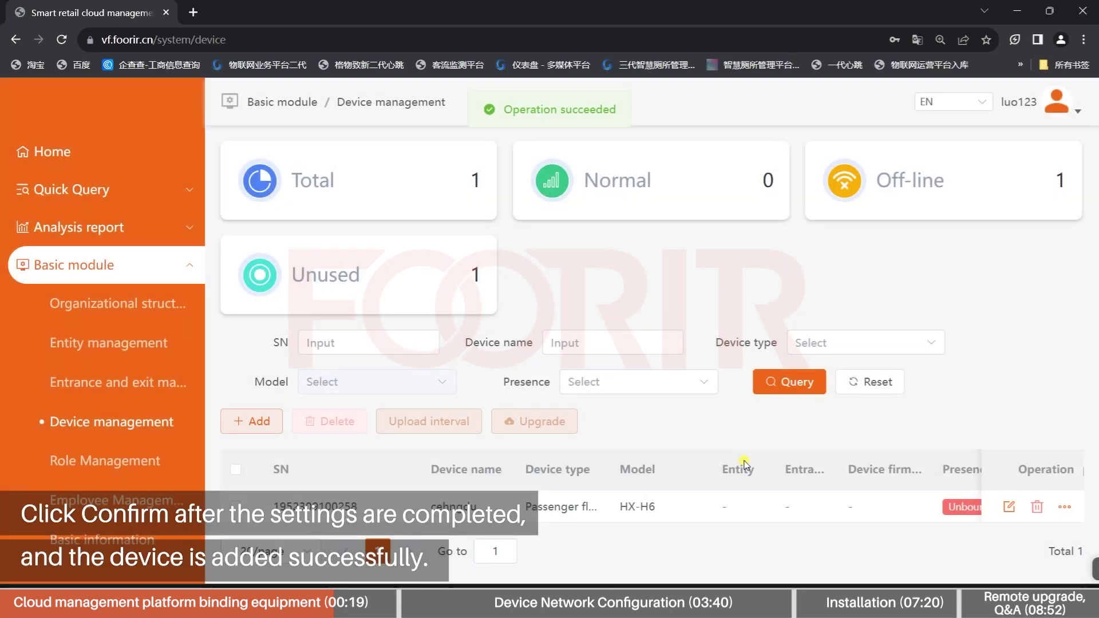
Bind the cehngdu device to the chengdu entrance and check it shows off-line in Device management
scroll(745, 507, right, 5)
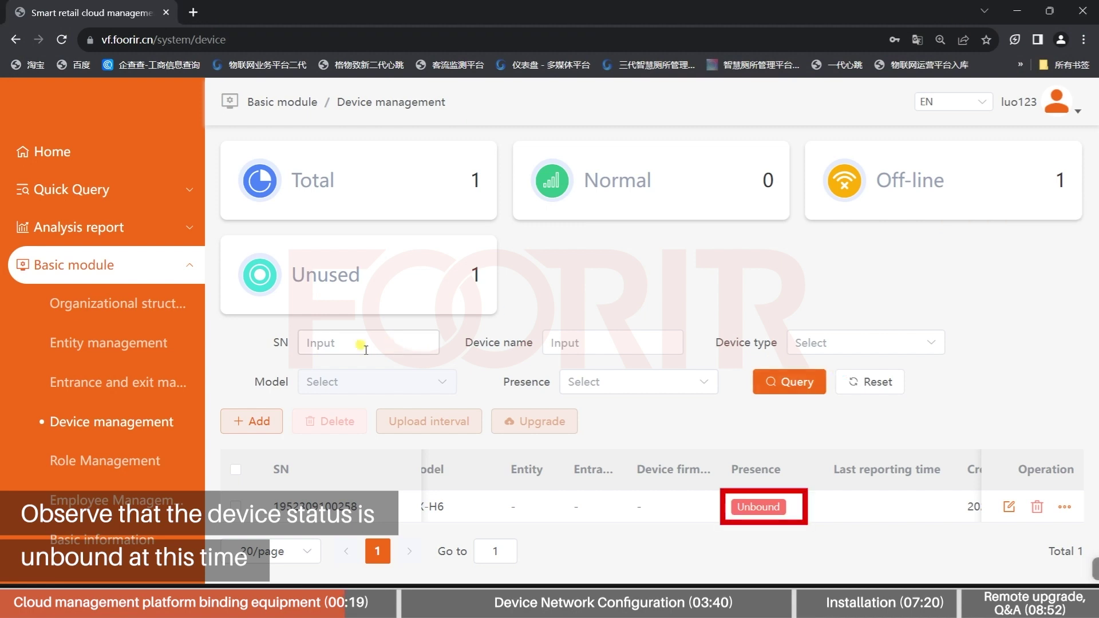
click(178, 384)
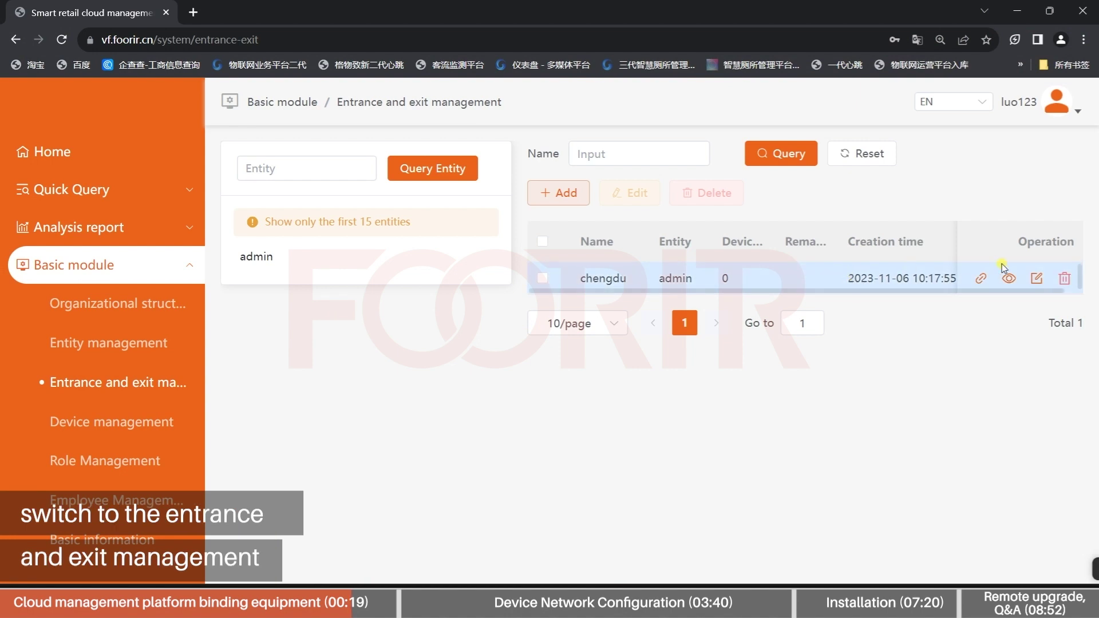
click(981, 281)
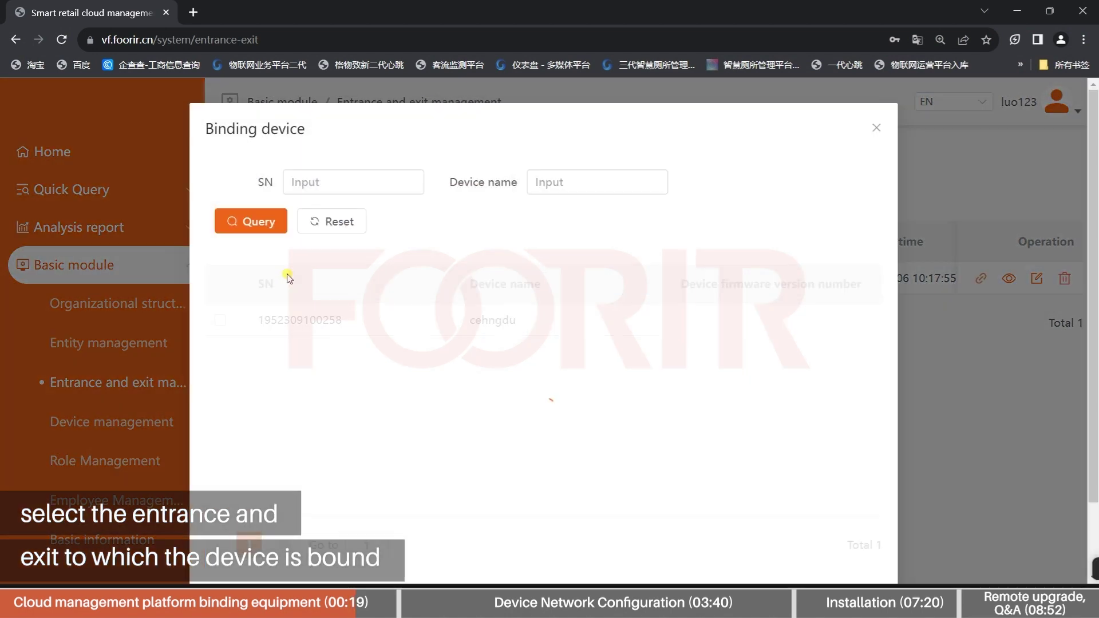
click(219, 320)
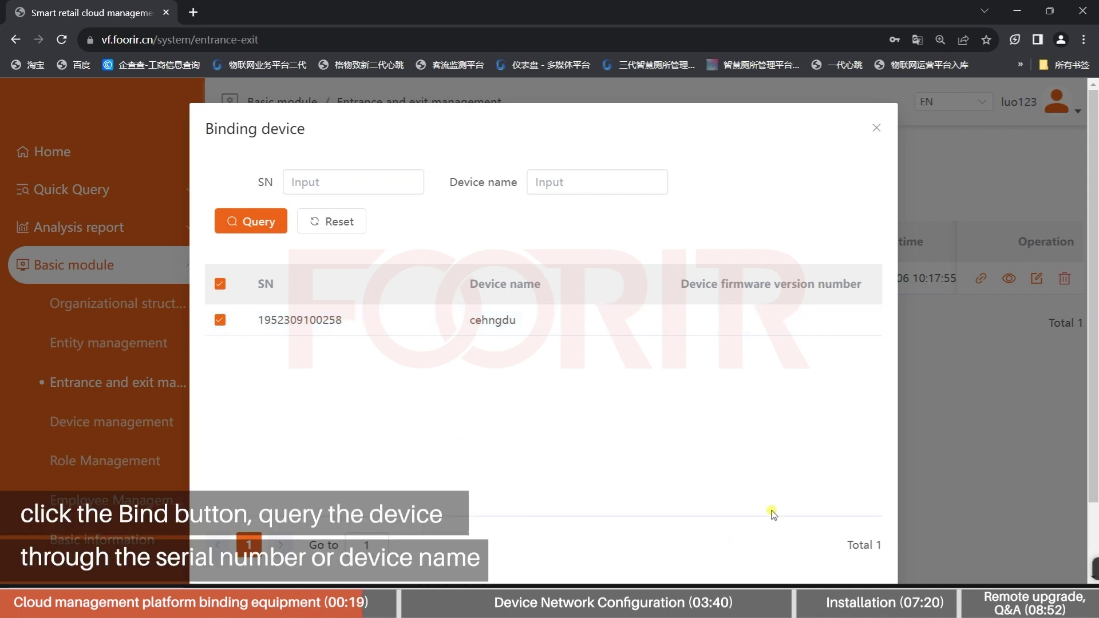
scroll(1095, 433, down, 1)
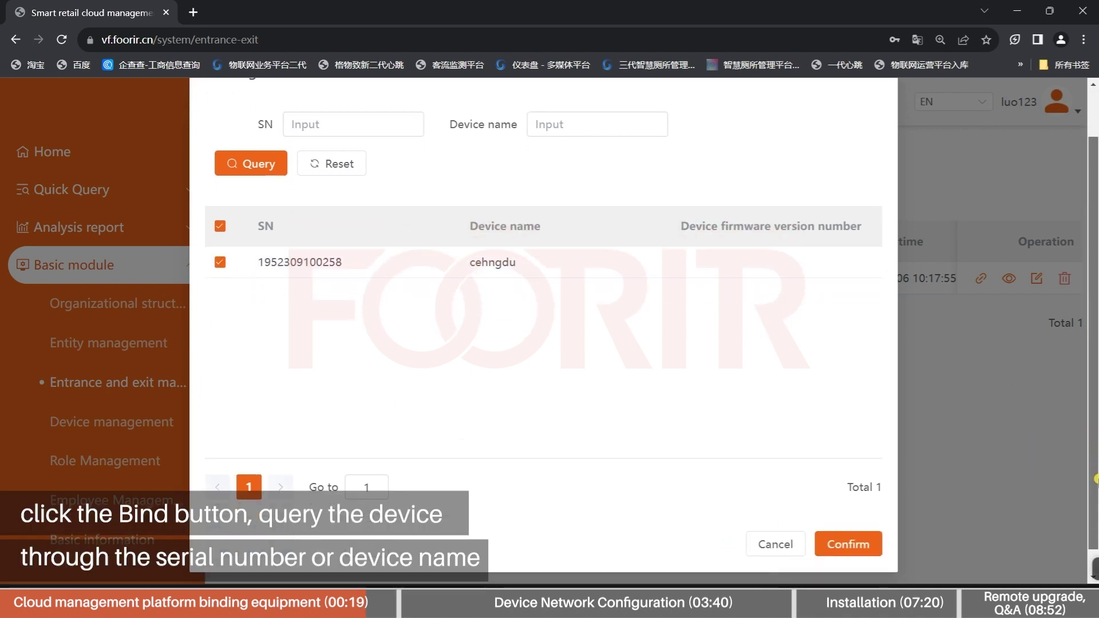
click(860, 541)
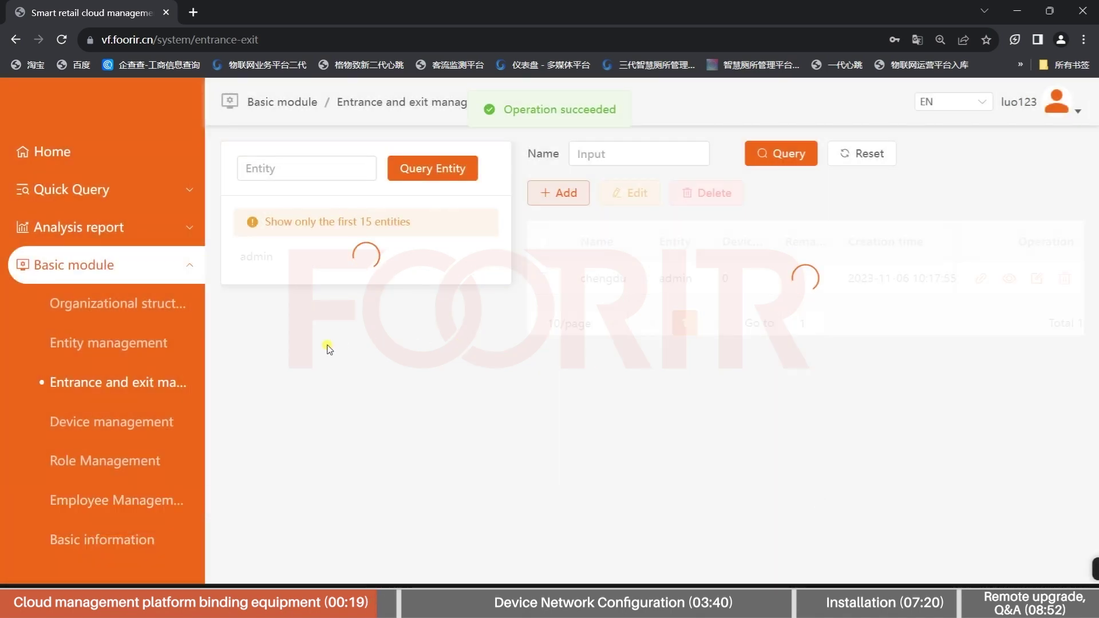
click(145, 413)
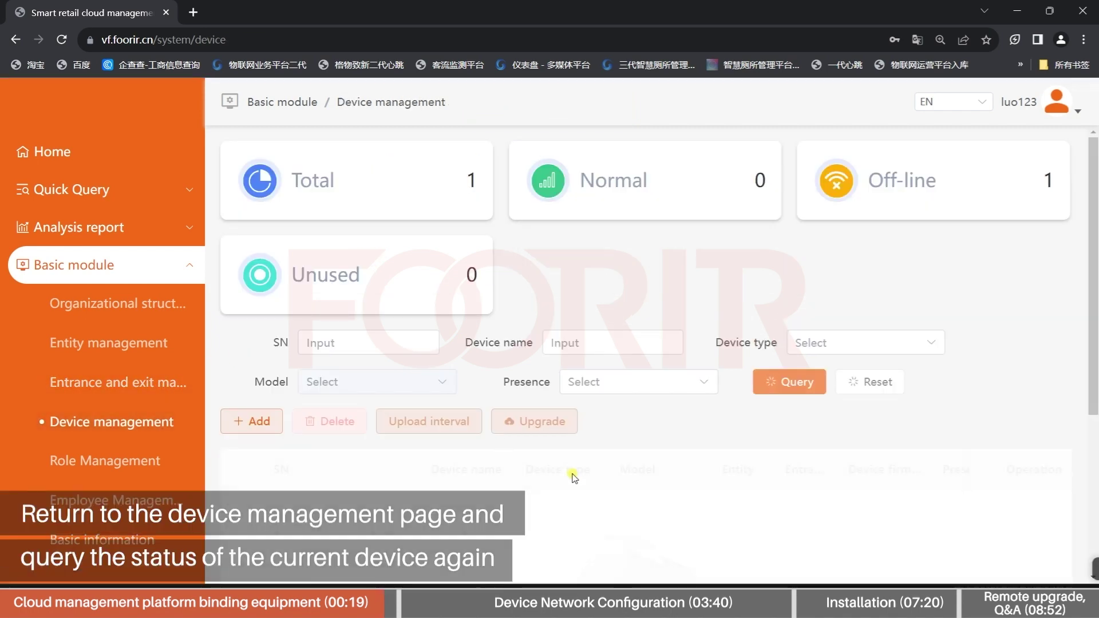